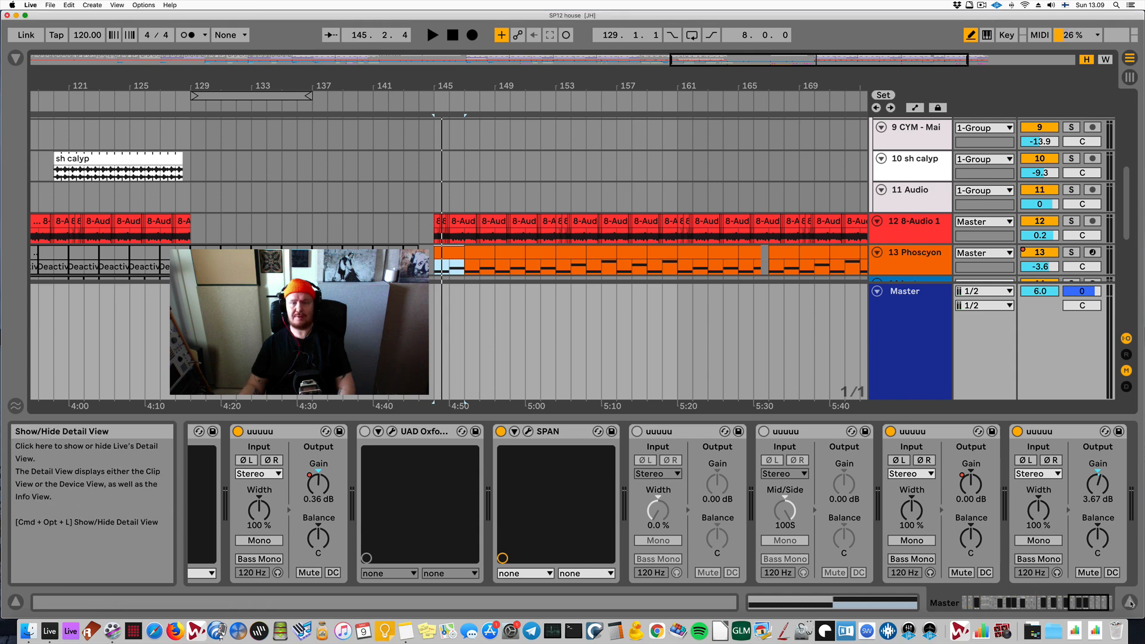
# - Hide the detail view and play the full arrangement from bar 145 to about bar 148
pyautogui.click(1129, 603)
pyautogui.moveTo(427, 85); pyautogui.dragTo(427, 156)
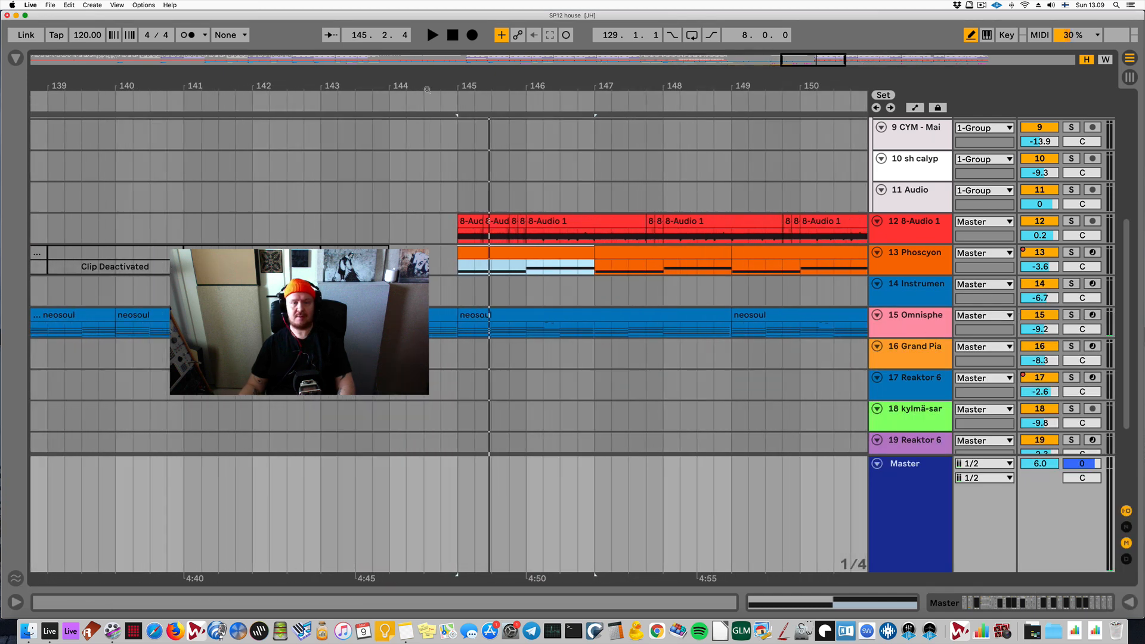
pyautogui.press('space')
pyautogui.hscroll(1, 505, 305)
pyautogui.hscroll(2, 505, 305)
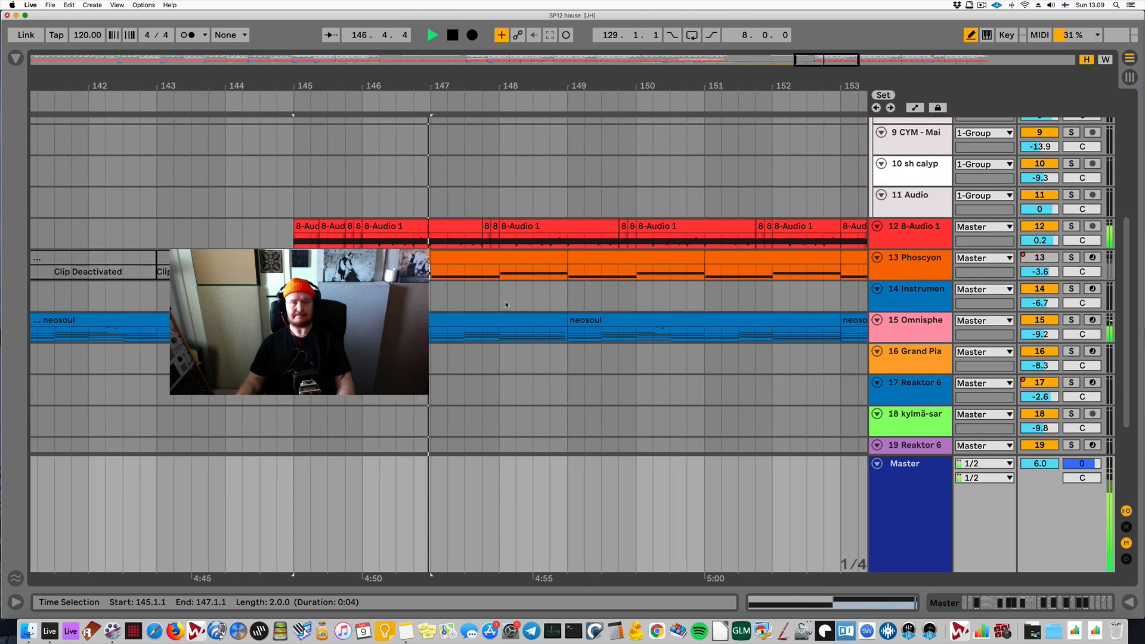
pyautogui.hscroll(2, 505, 305)
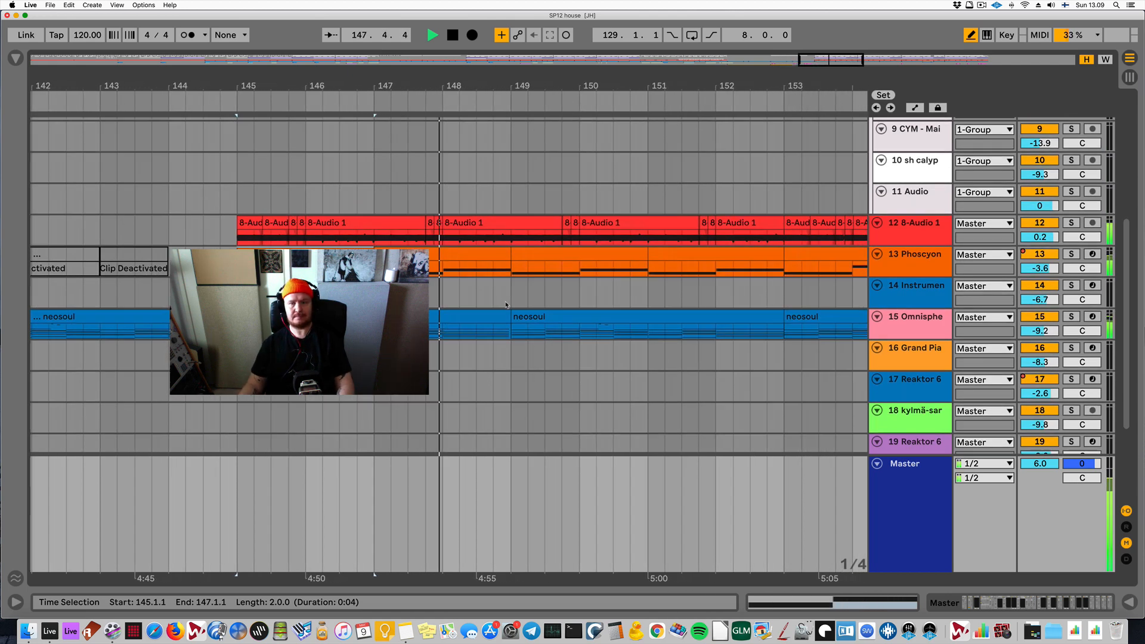
pyautogui.press('space')
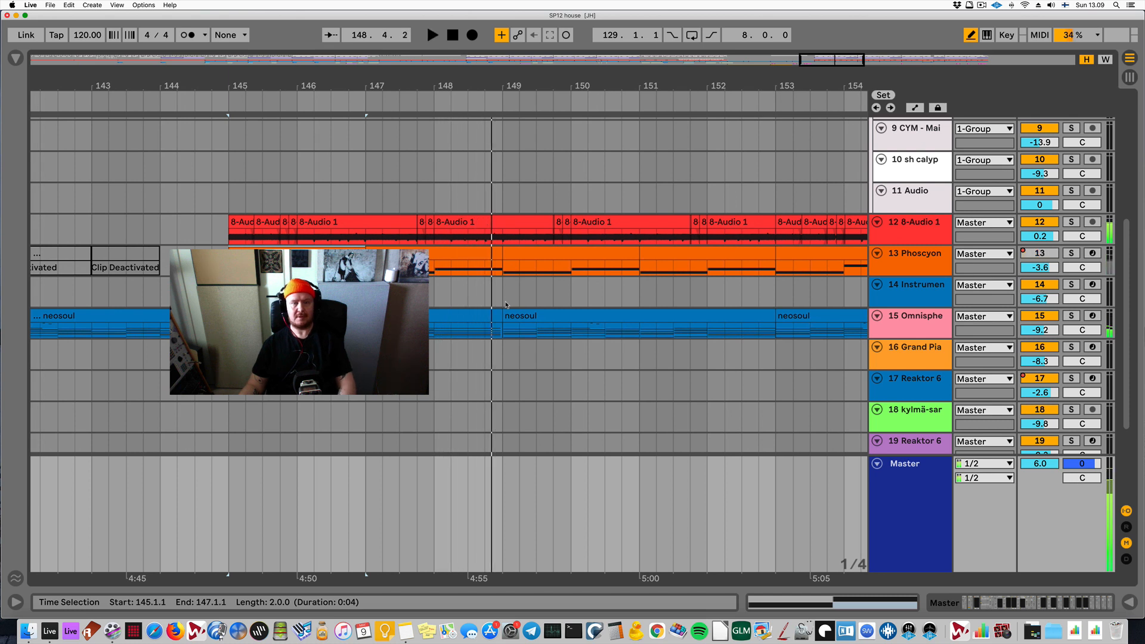
# - Solo the Phoscyon track and play it from bar 145 while looking through its device chain
pyautogui.click(296, 253)
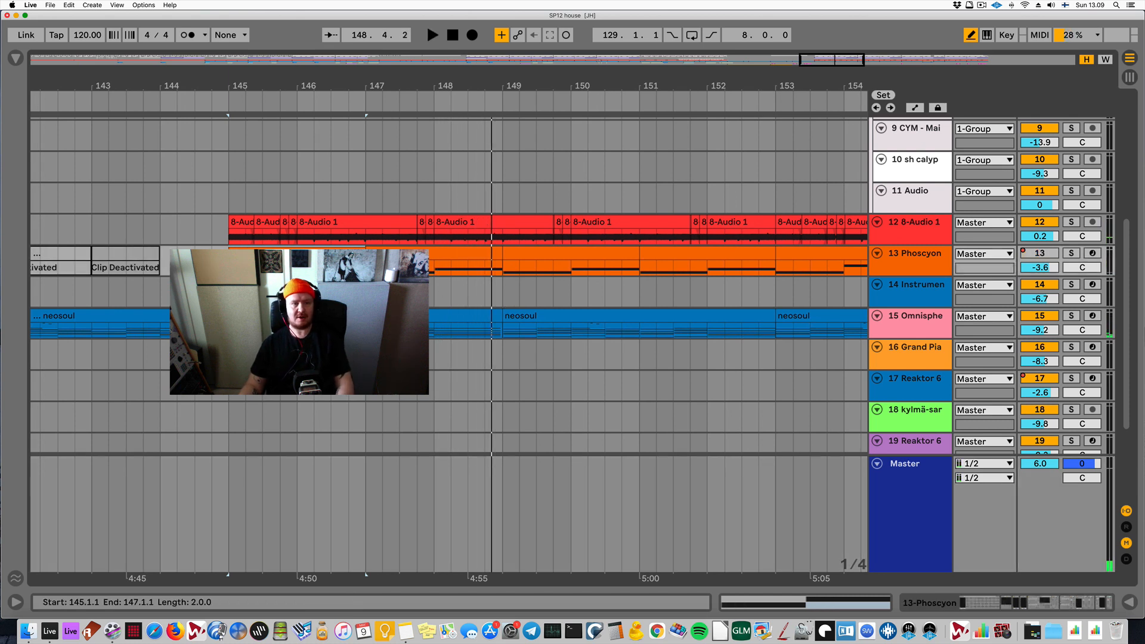
pyautogui.press('s')
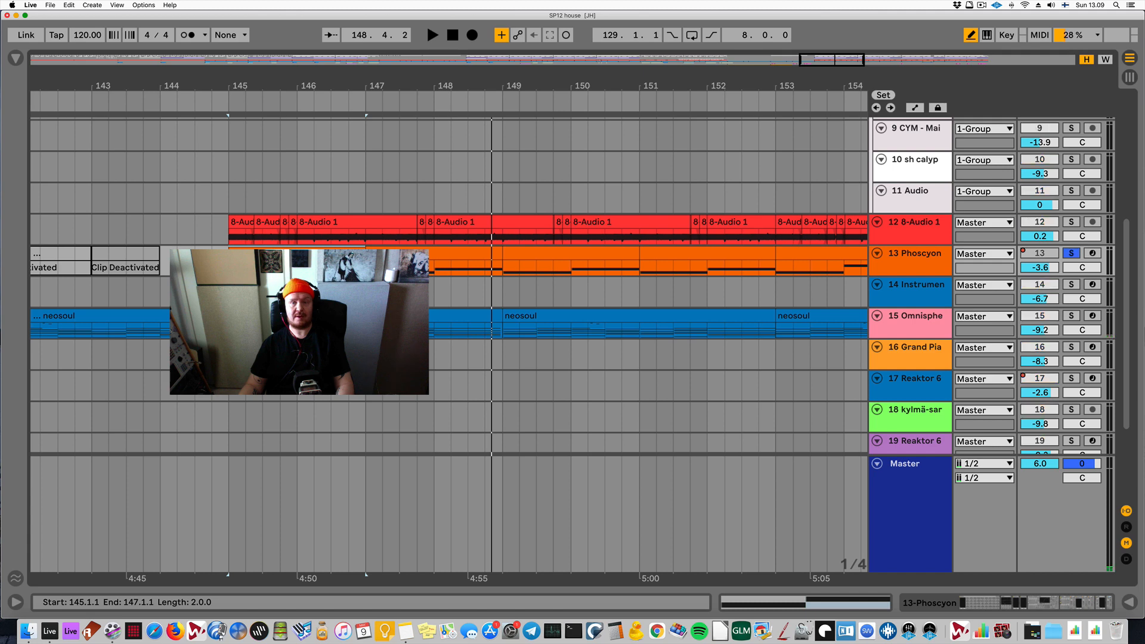
pyautogui.doubleClick(884, 271)
pyautogui.press('space')
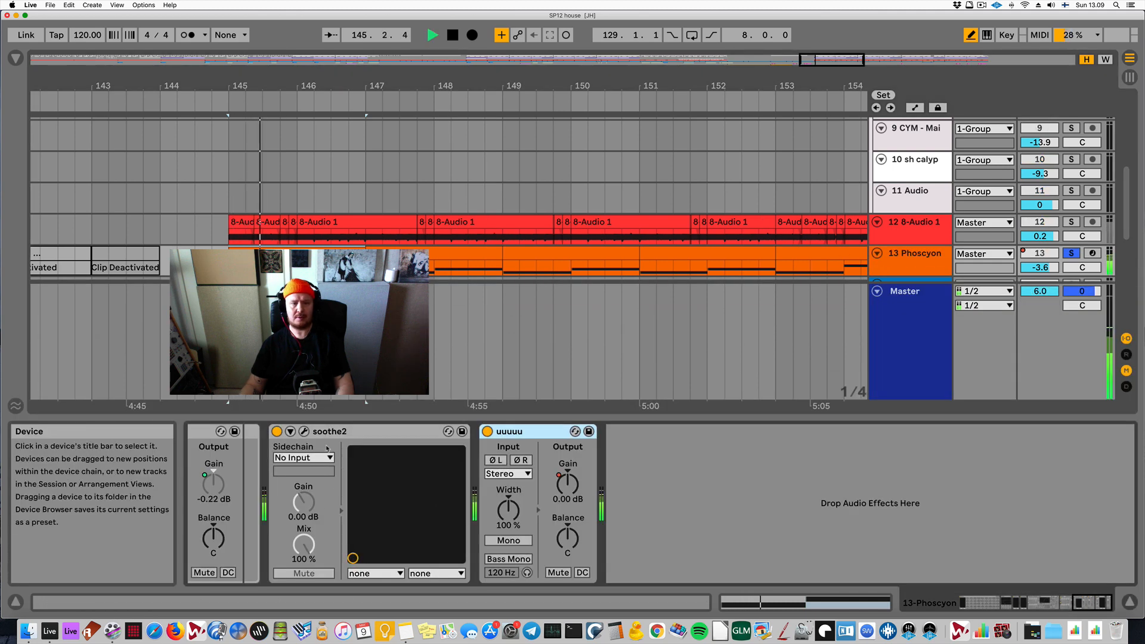
pyautogui.hscroll(-10, 312, 491)
pyautogui.hscroll(-10, 312, 490)
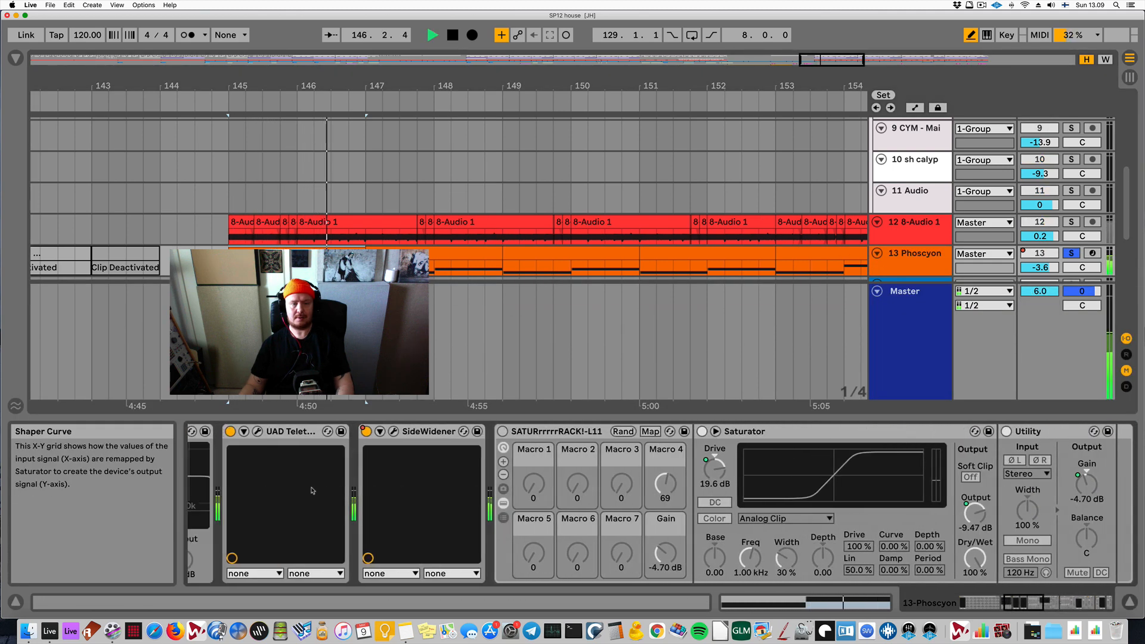
# - Show the Phoscyon synth's plug-in window, audition the soloed bass line from bar 145, and close the window
pyautogui.click(231, 432)
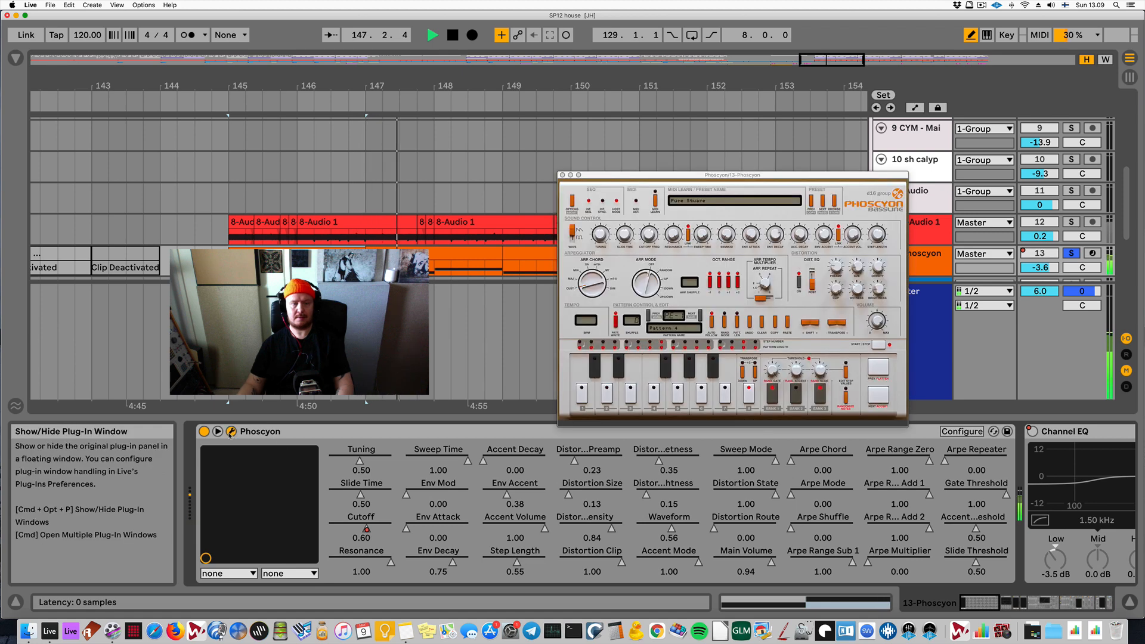
pyautogui.press('space')
pyautogui.moveTo(622, 177); pyautogui.dragTo(503, 166)
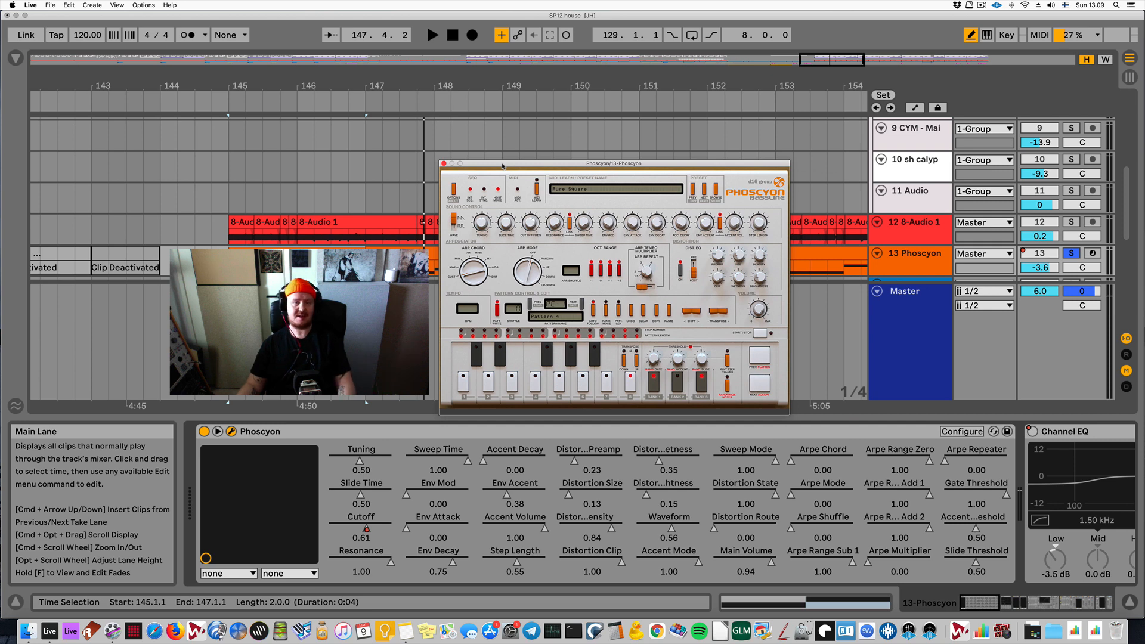
pyautogui.press('space')
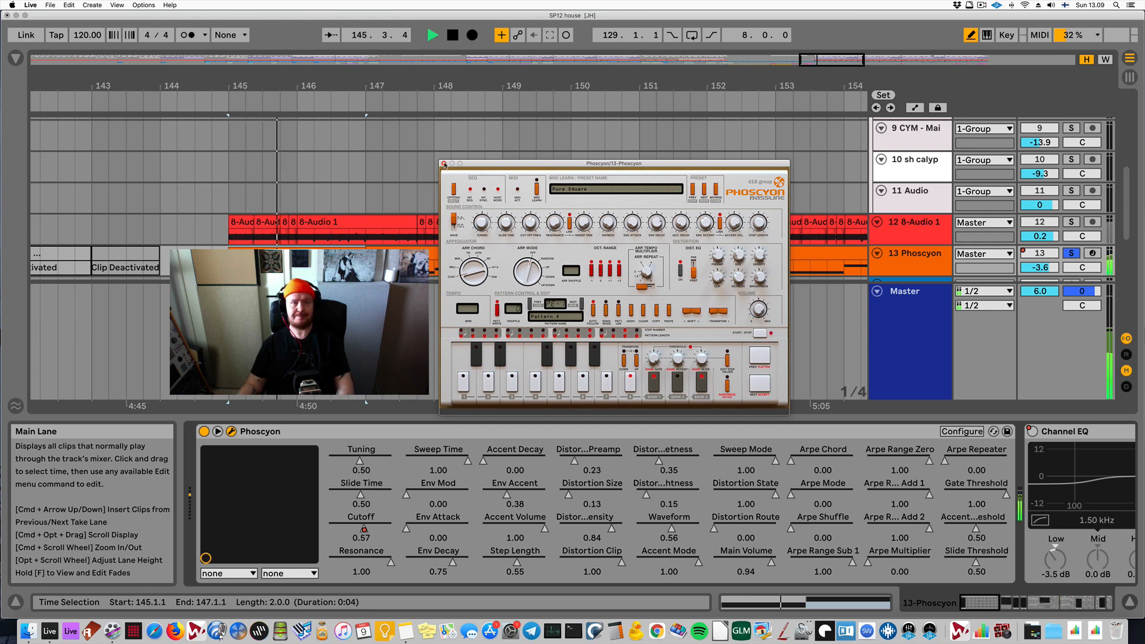
pyautogui.press('space')
pyautogui.click(444, 164)
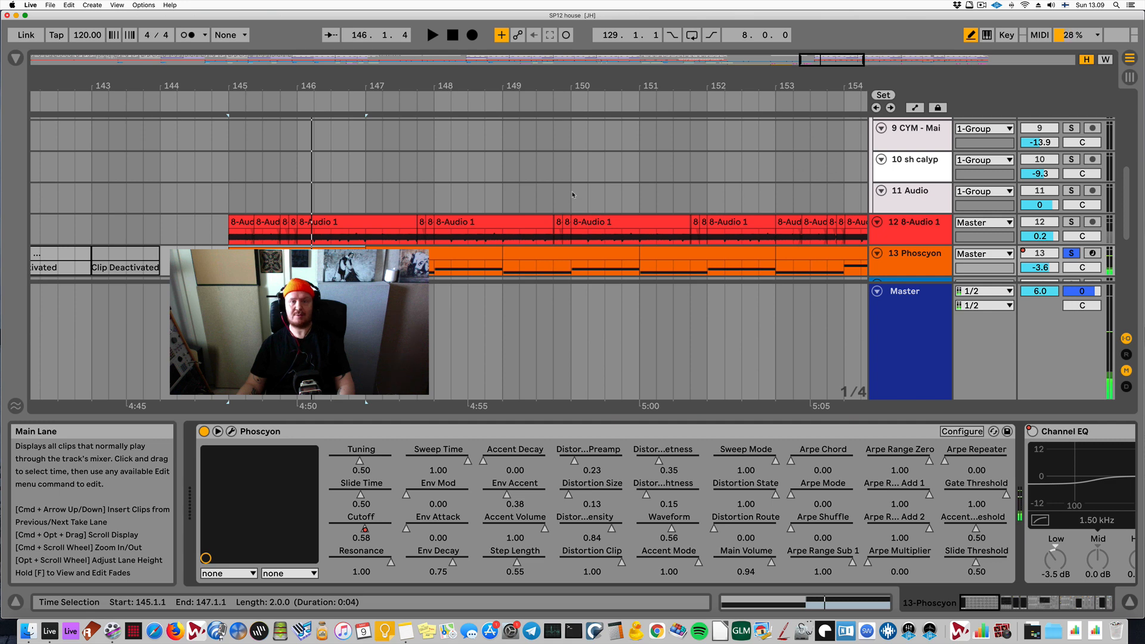
# - Solo the Omnisphere track, play it from bar 145, and briefly view the Omnisphere plug-in window
pyautogui.scroll(-5, 573, 194)
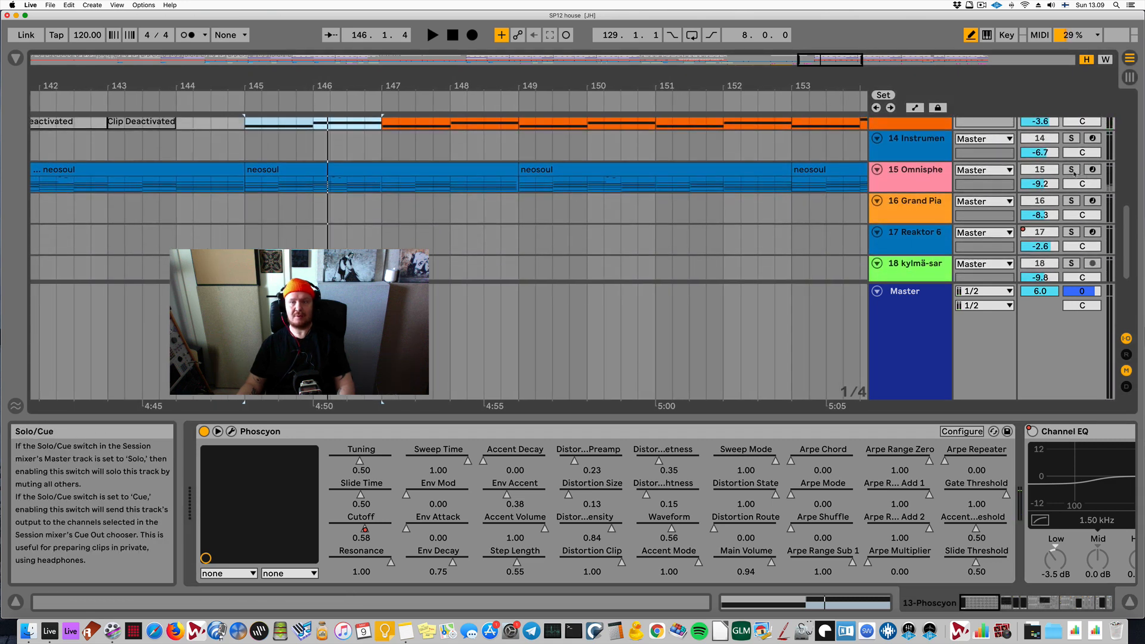
pyautogui.click(1072, 171)
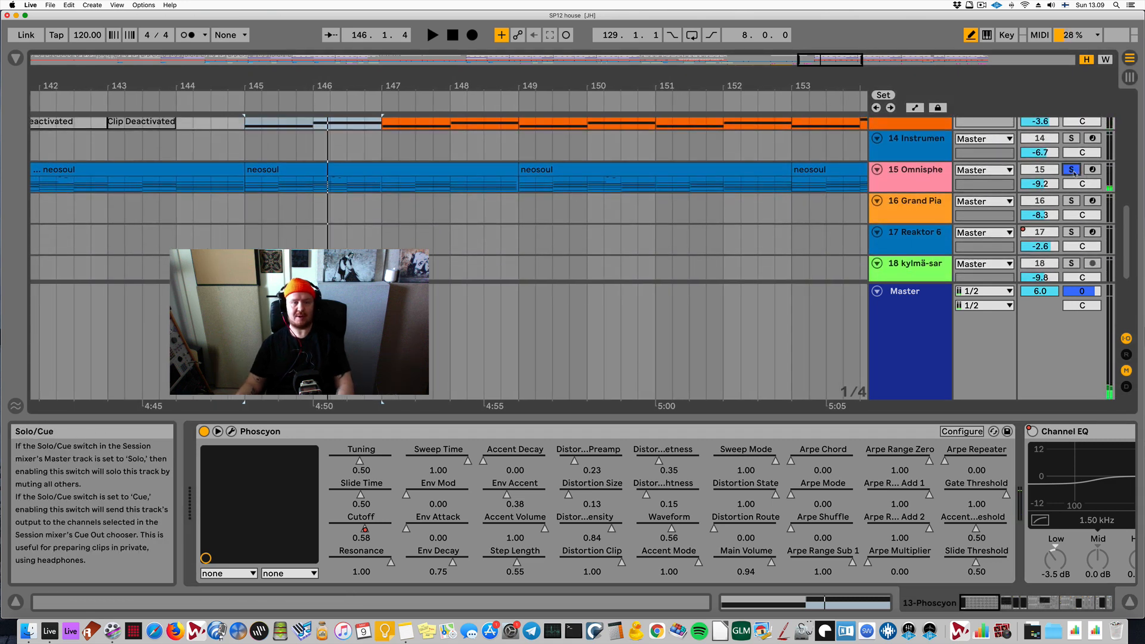
pyautogui.press('space')
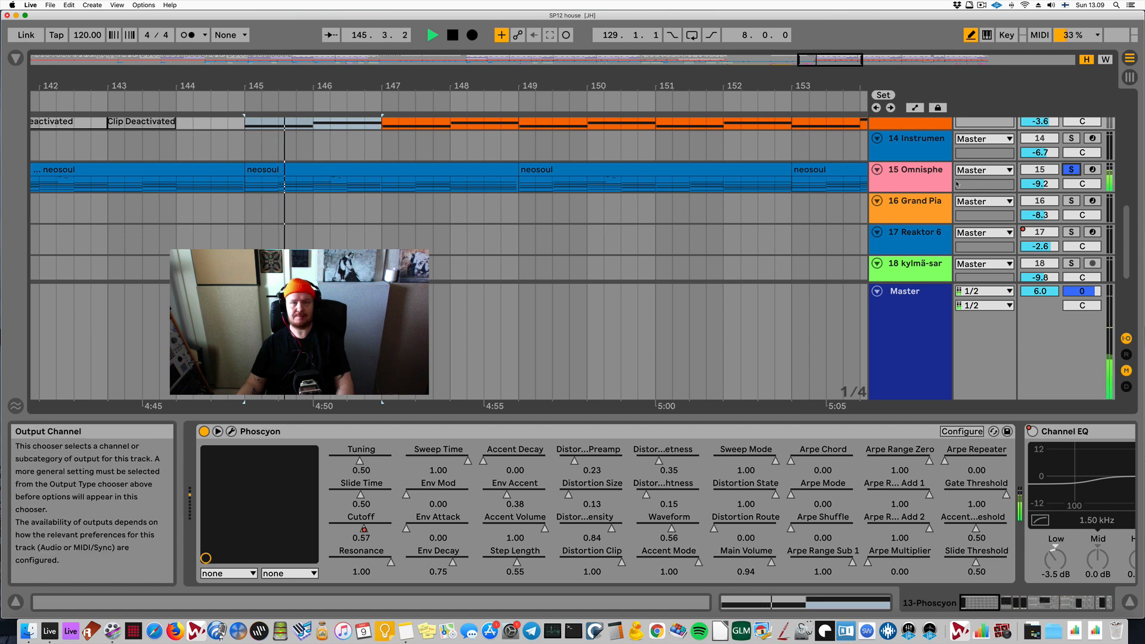
pyautogui.click(935, 185)
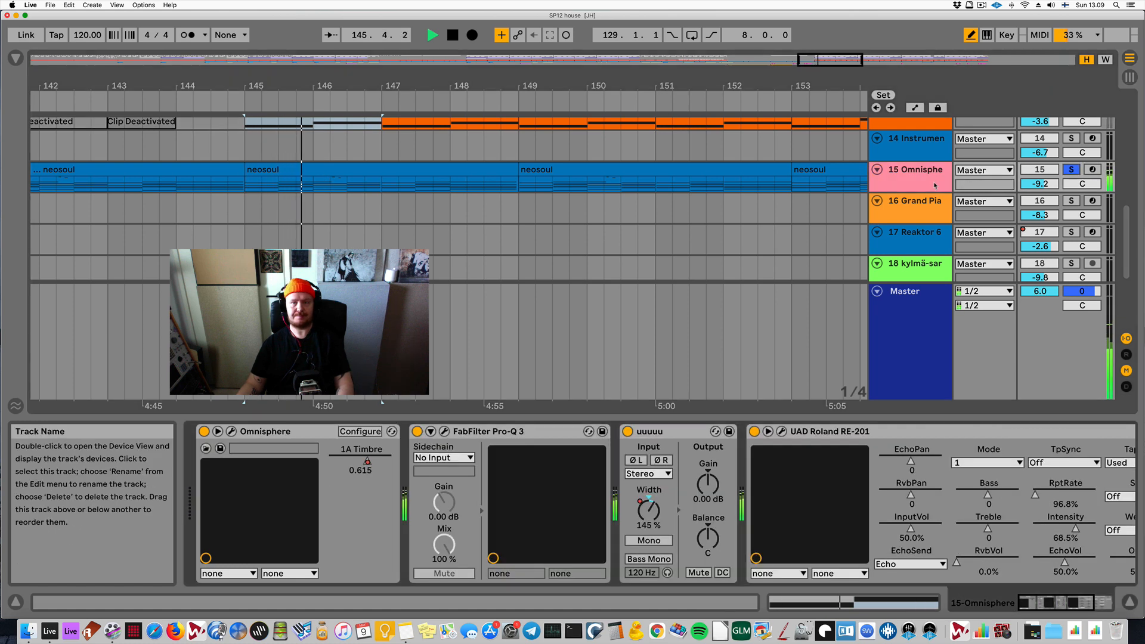
pyautogui.click(231, 432)
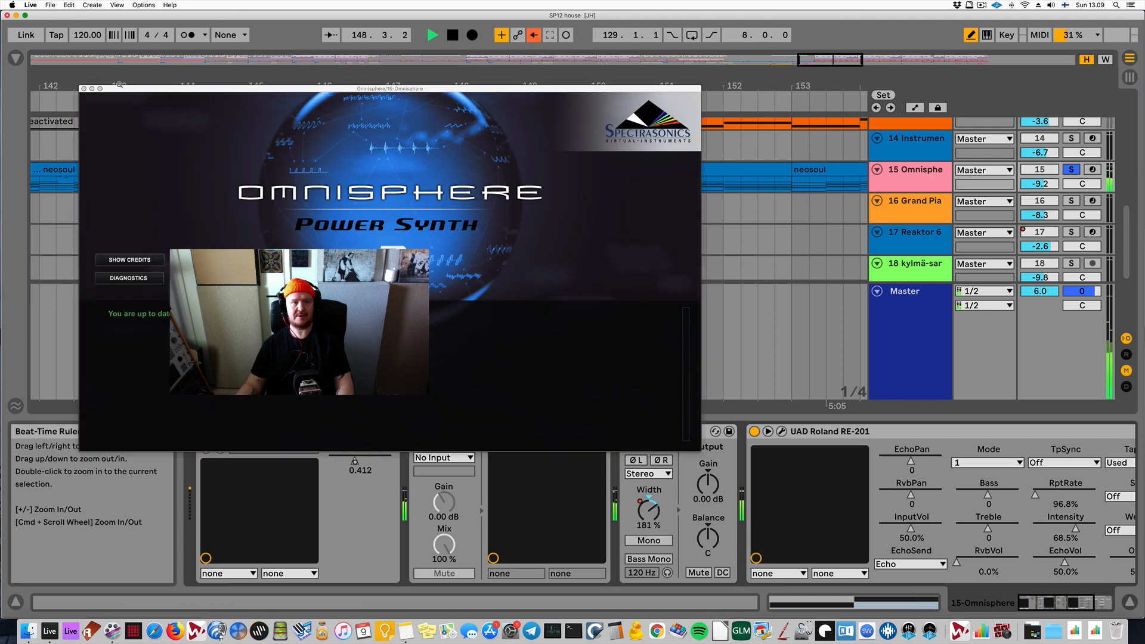
pyautogui.click(83, 88)
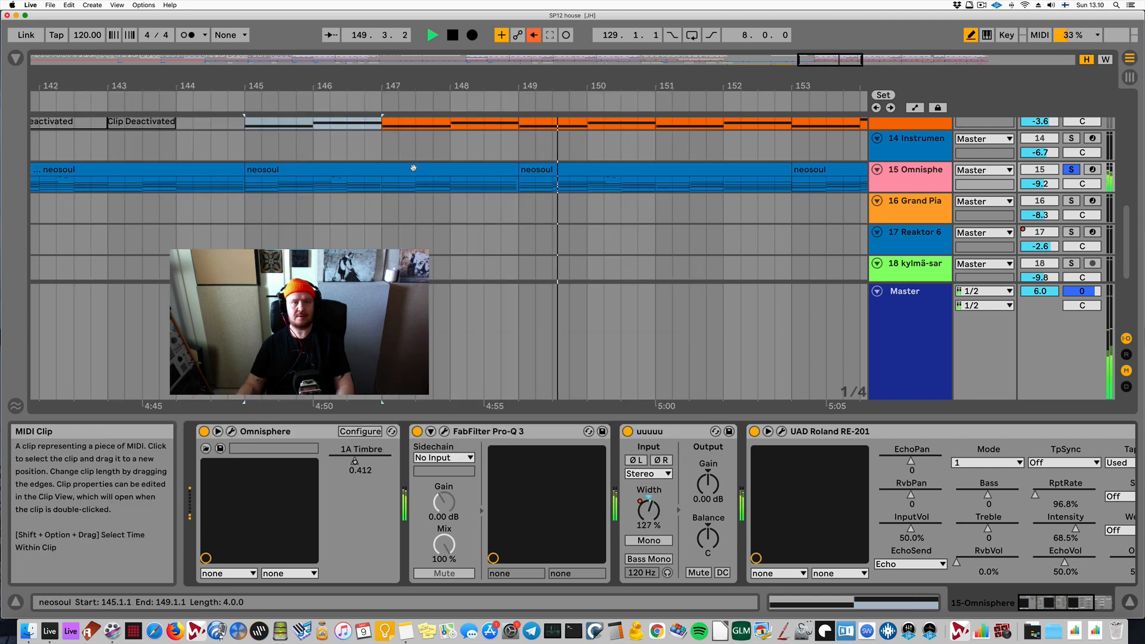
# - Examine the notes of the neosoul clip at bar 145 with Draw Mode off while playing it, and hide the detail view
pyautogui.doubleClick(318, 170)
pyautogui.press('space')
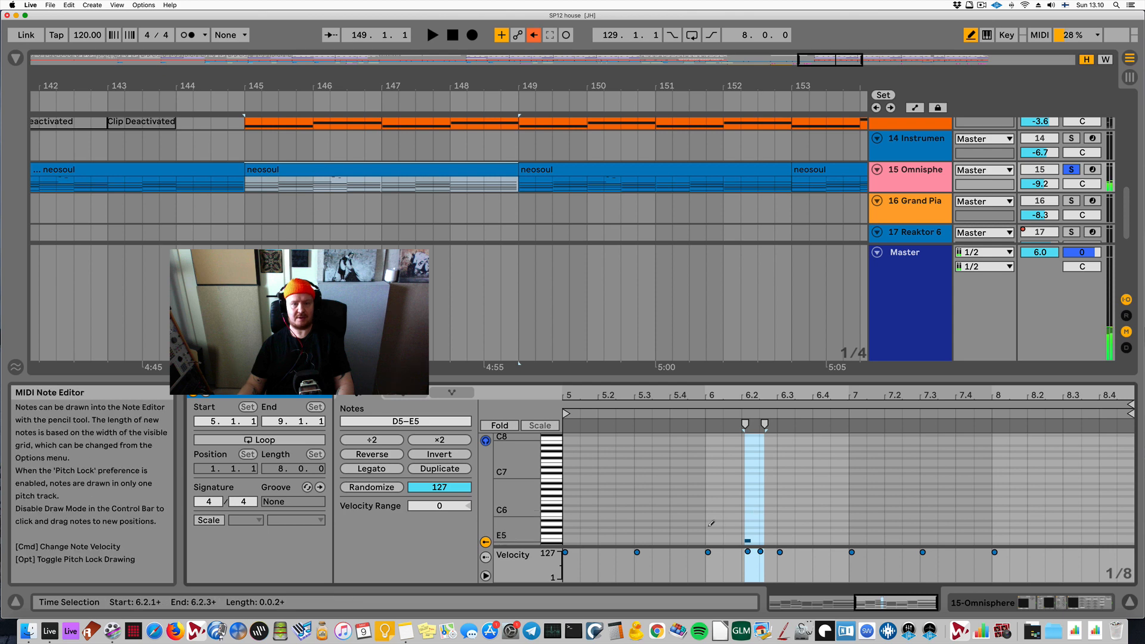
pyautogui.press('b')
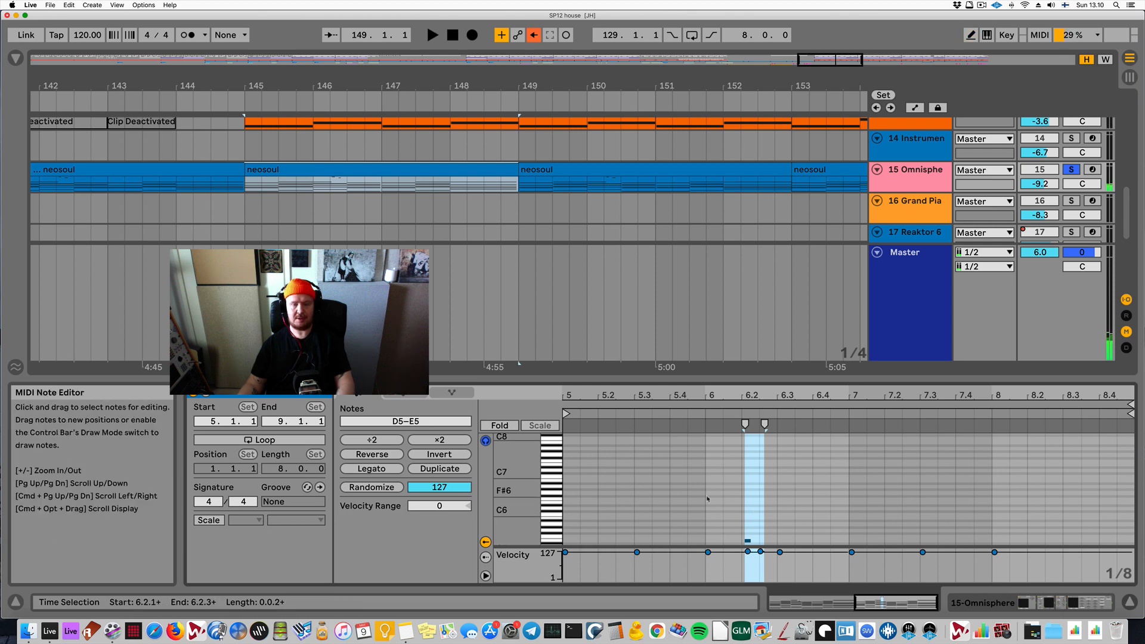
pyautogui.scroll(-10, 710, 493)
pyautogui.press('space')
pyautogui.scroll(3, 708, 499)
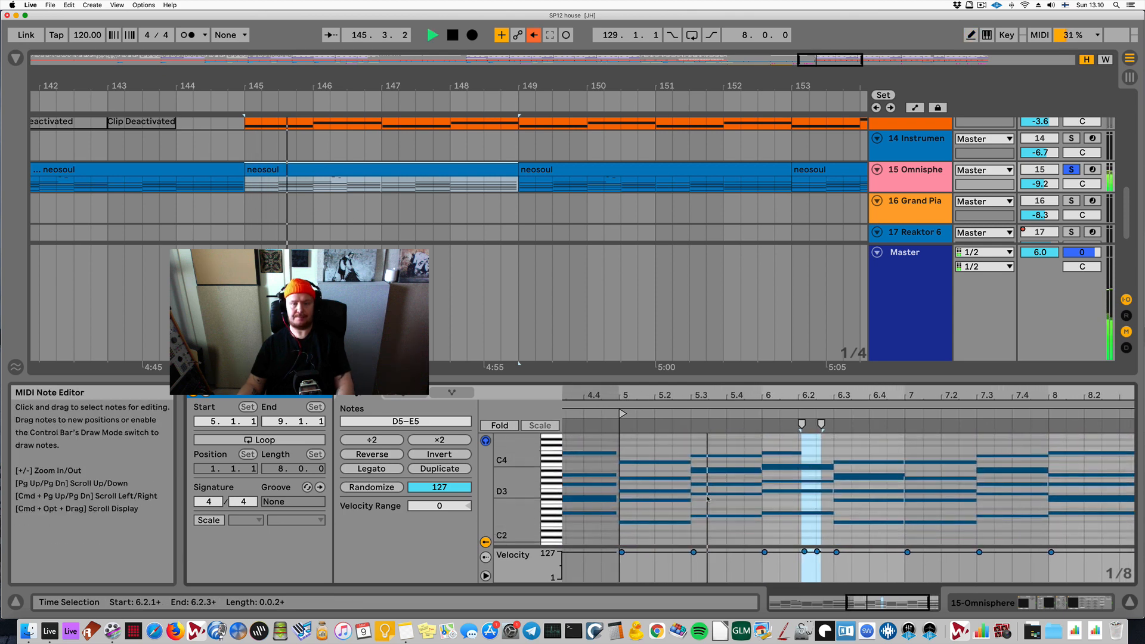
pyautogui.press('space')
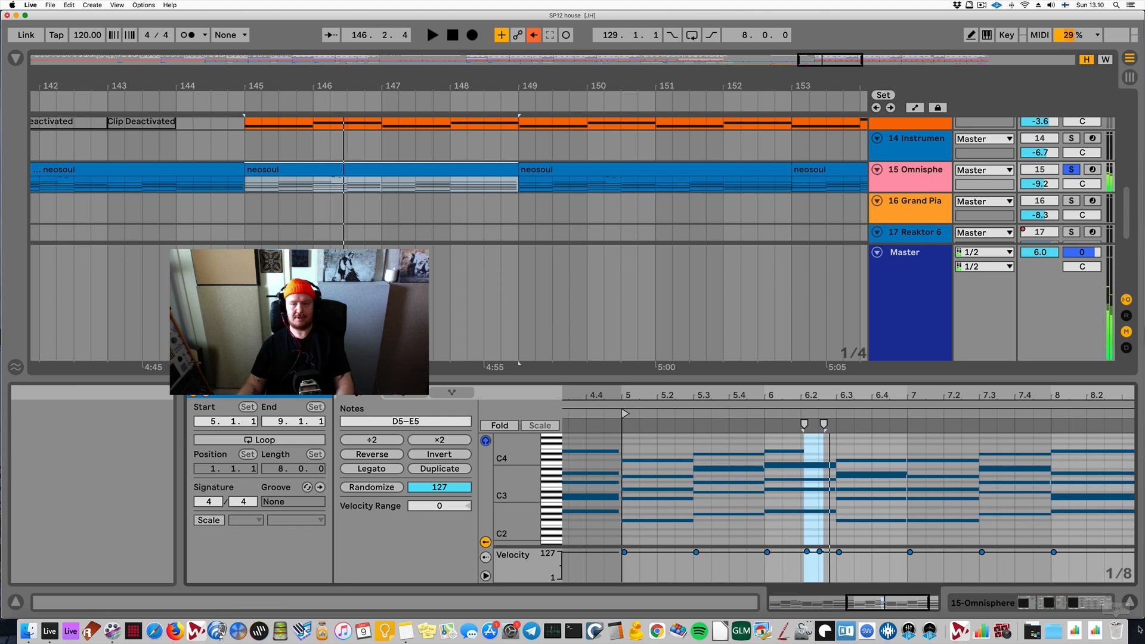
pyautogui.click(1130, 601)
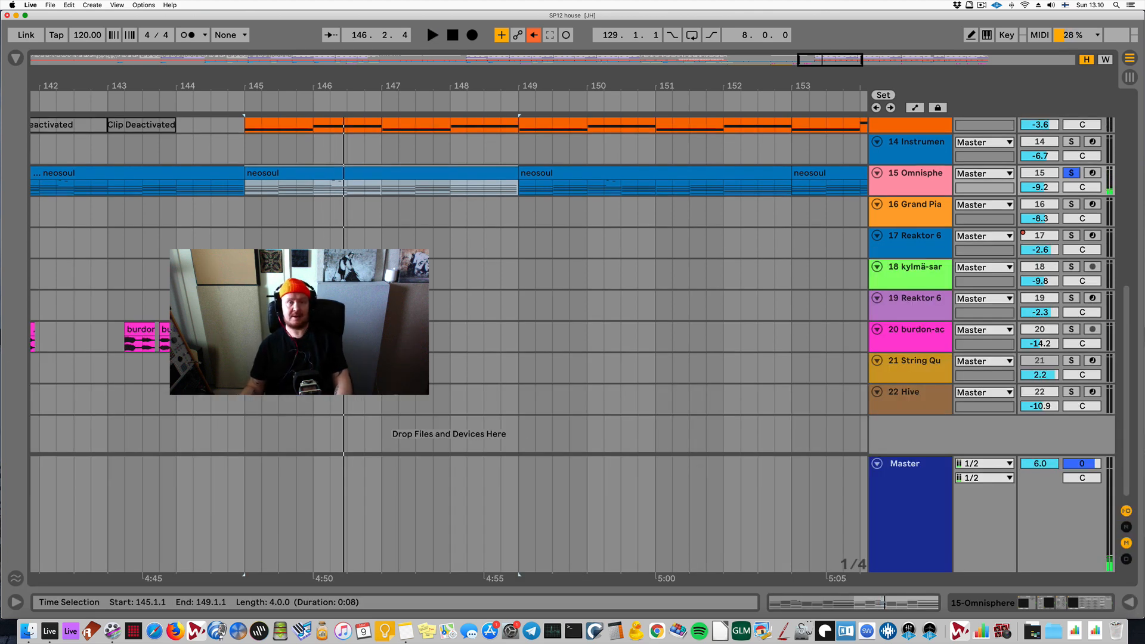
# - Select the Phoscyon clip at bar 145, clear all track solos, and play the full mix from there
pyautogui.scroll(3, 447, 281)
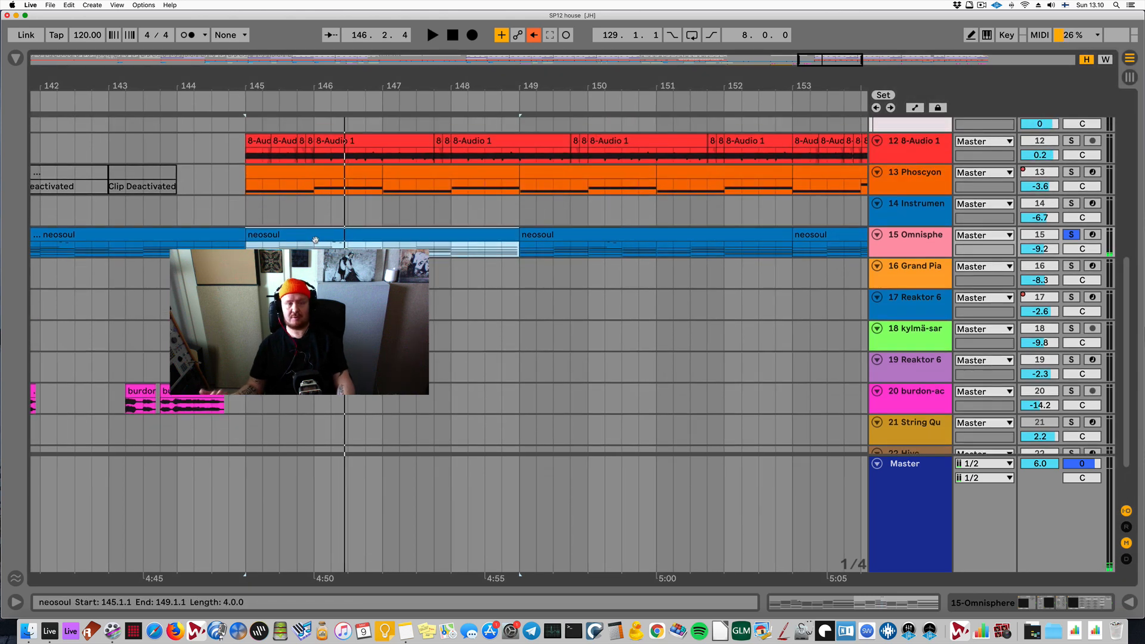
pyautogui.scroll(1, 312, 227)
pyautogui.click(309, 199)
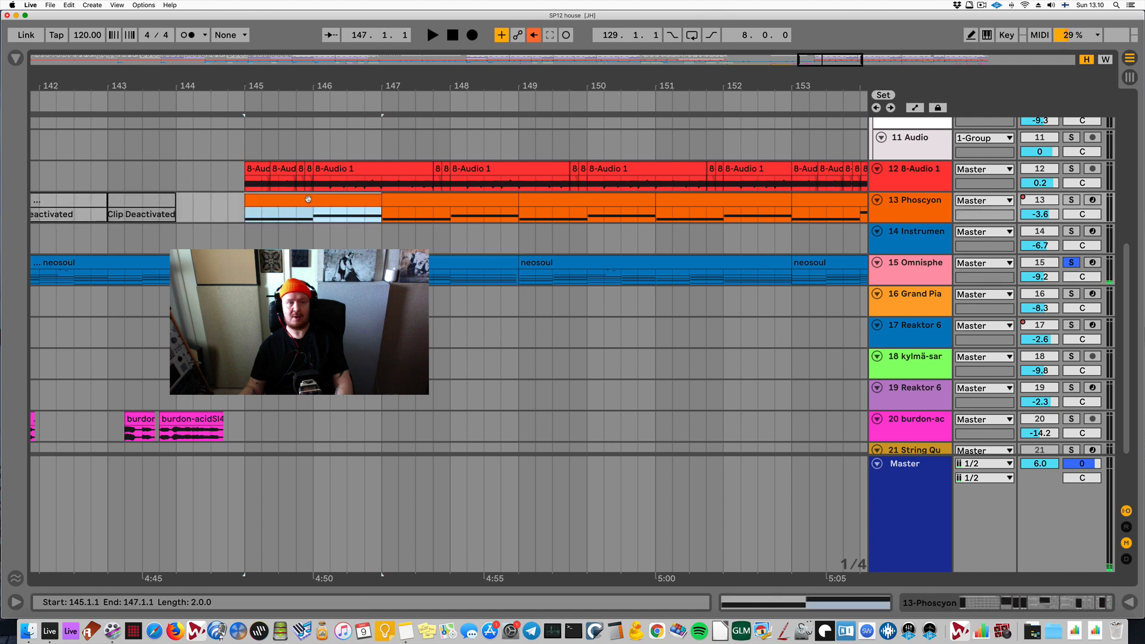
pyautogui.press('s')
pyautogui.press('s')
pyautogui.press('space')
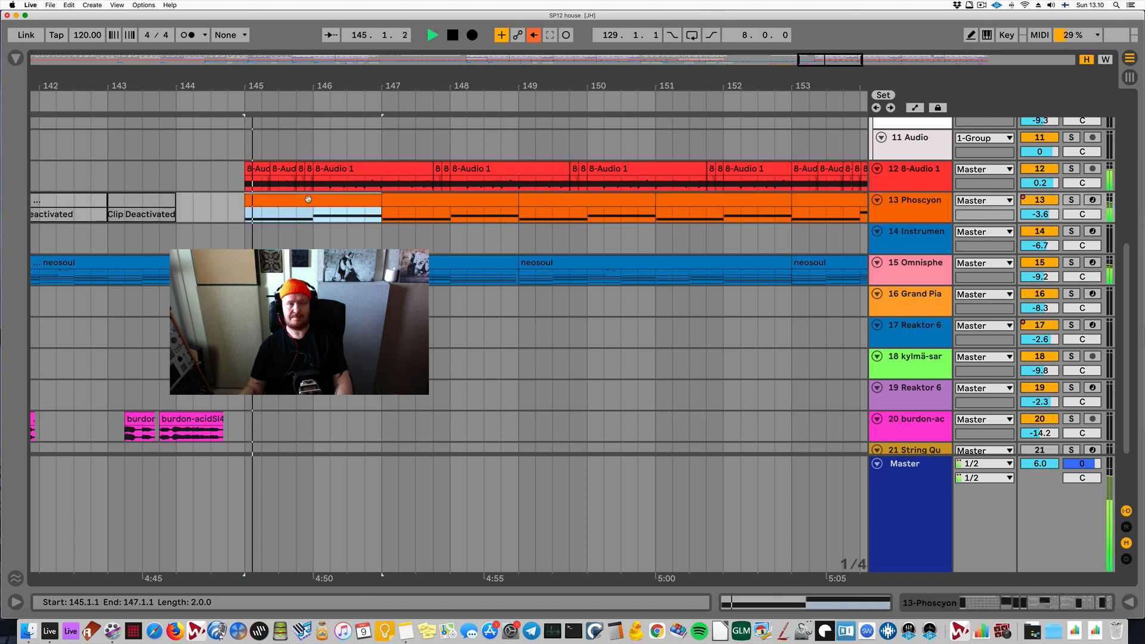
# - Show the end of the Phoscyon track's device chain, solo the track, and play it from bar 145
pyautogui.doubleClick(930, 202)
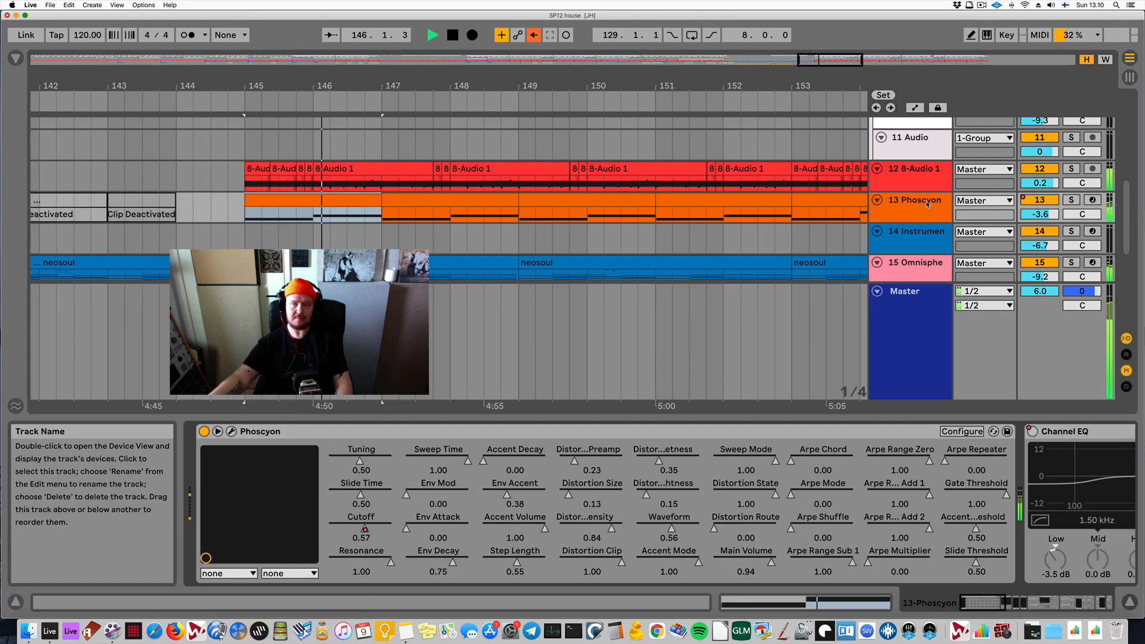
pyautogui.hscroll(10, 777, 493)
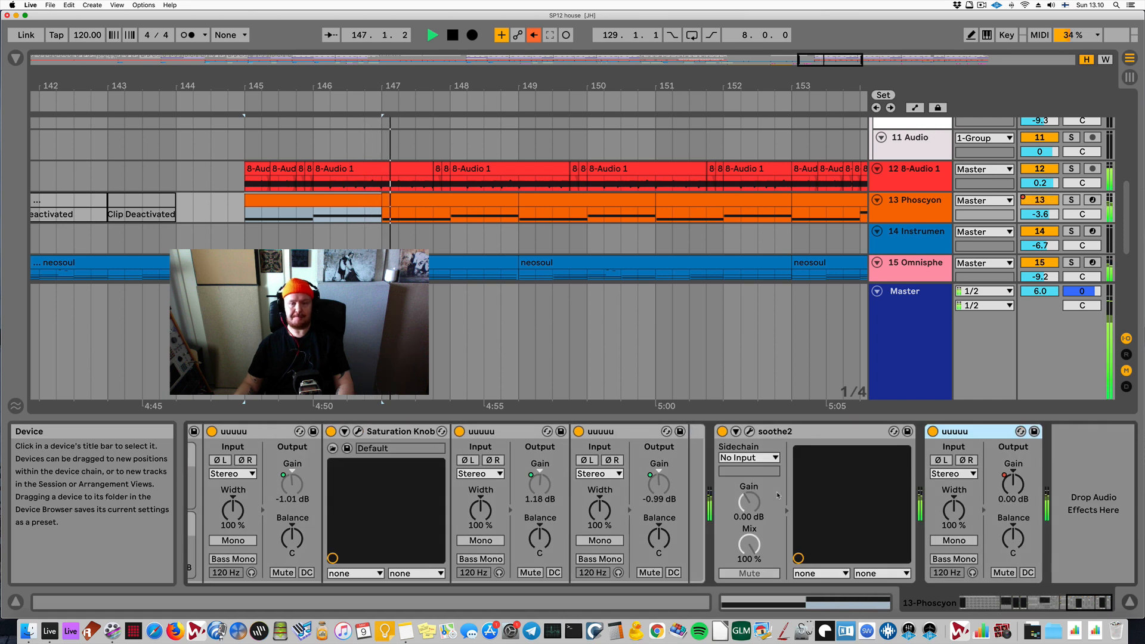
pyautogui.press('space')
pyautogui.click(1072, 200)
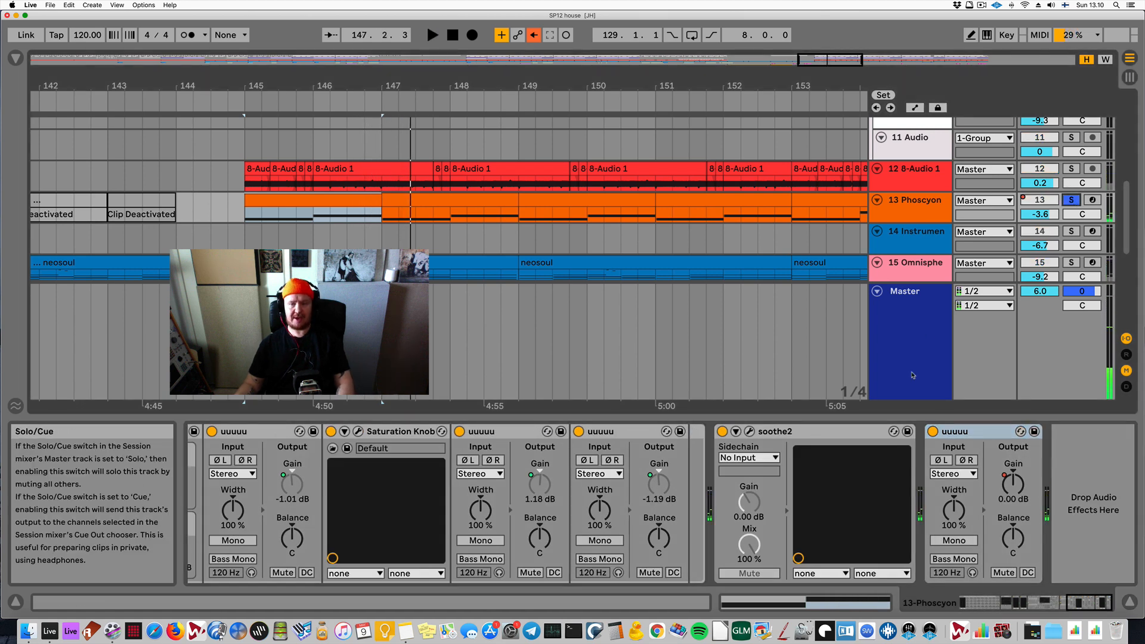
pyautogui.press('space')
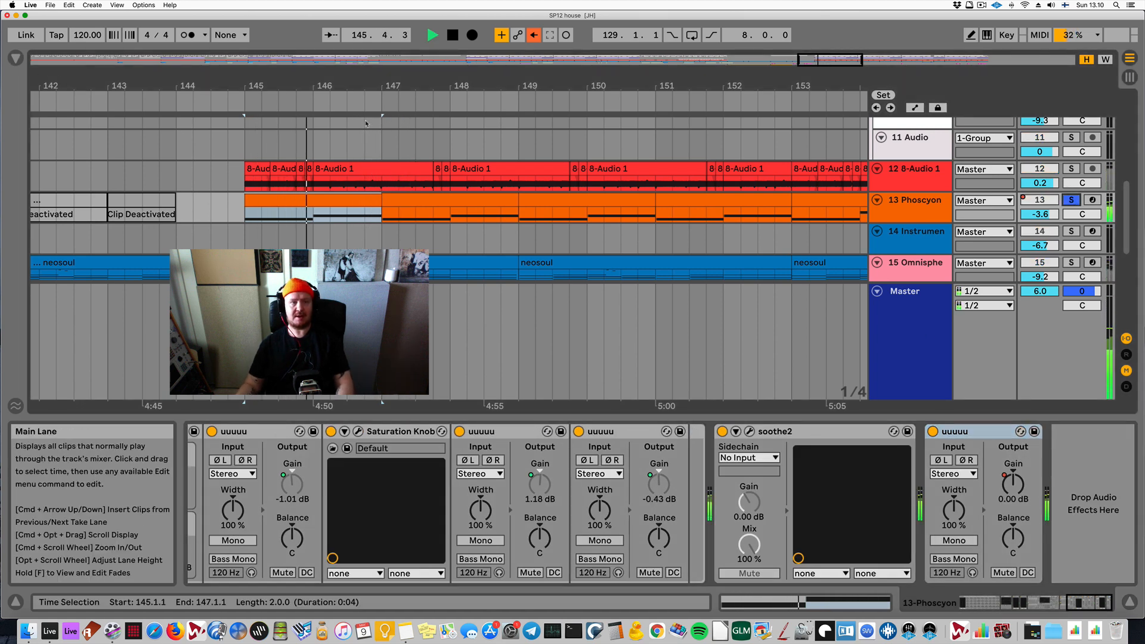
pyautogui.press('space')
# - Add Spectral Resonator from the browser to the end of the Phoscyon track's device chain and audition it from bar 145
pyautogui.click(15, 57)
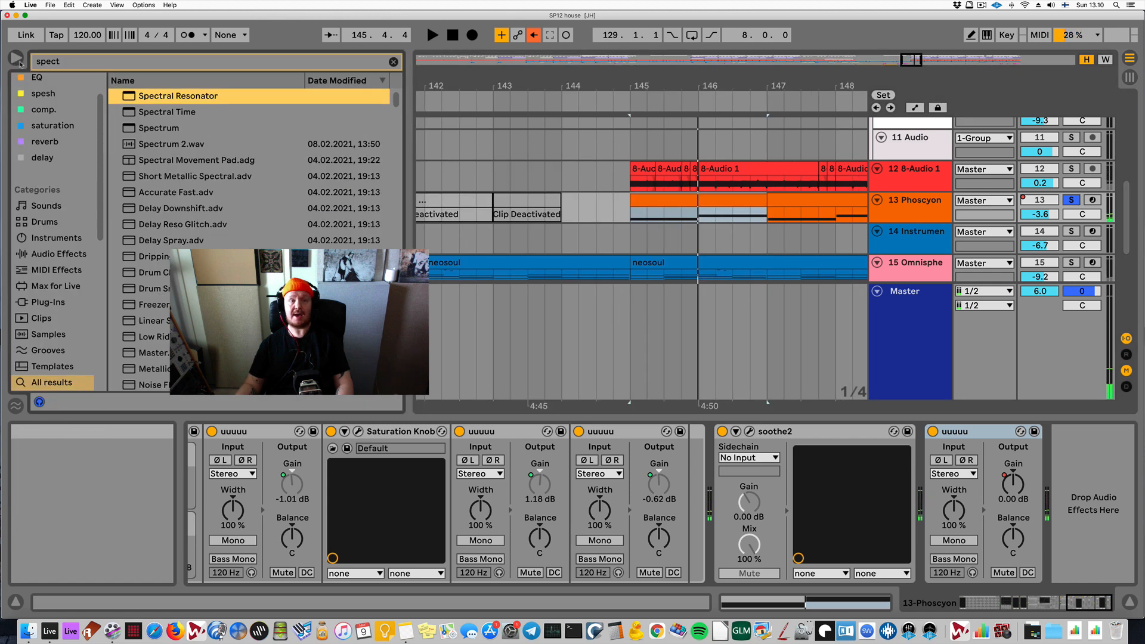
pyautogui.doubleClick(196, 95)
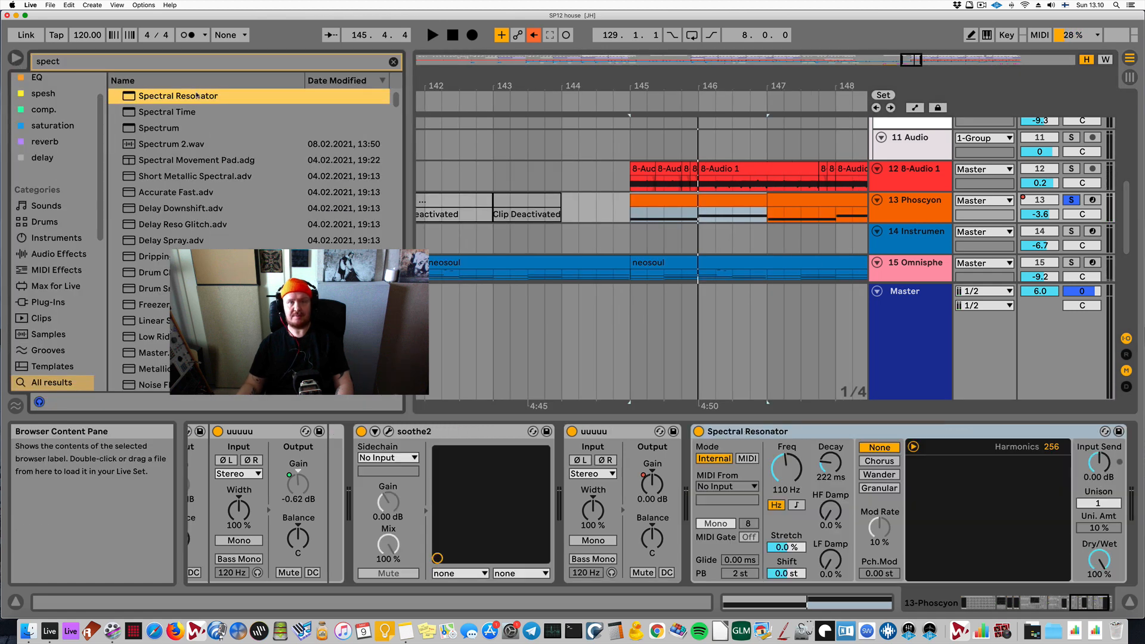
pyautogui.click(16, 58)
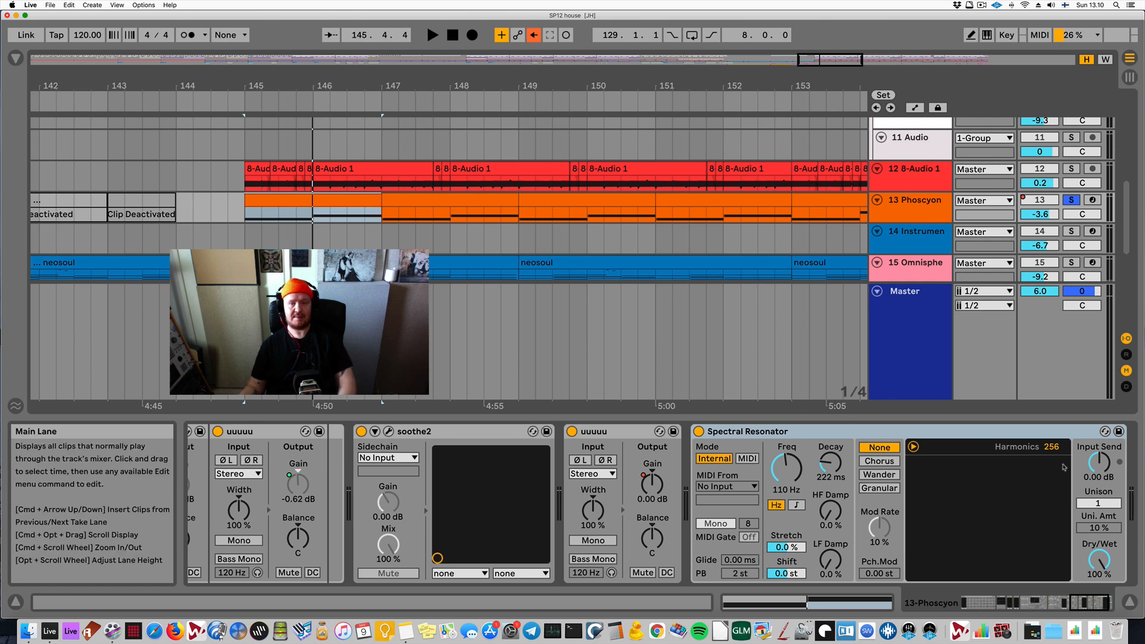
pyautogui.press('space')
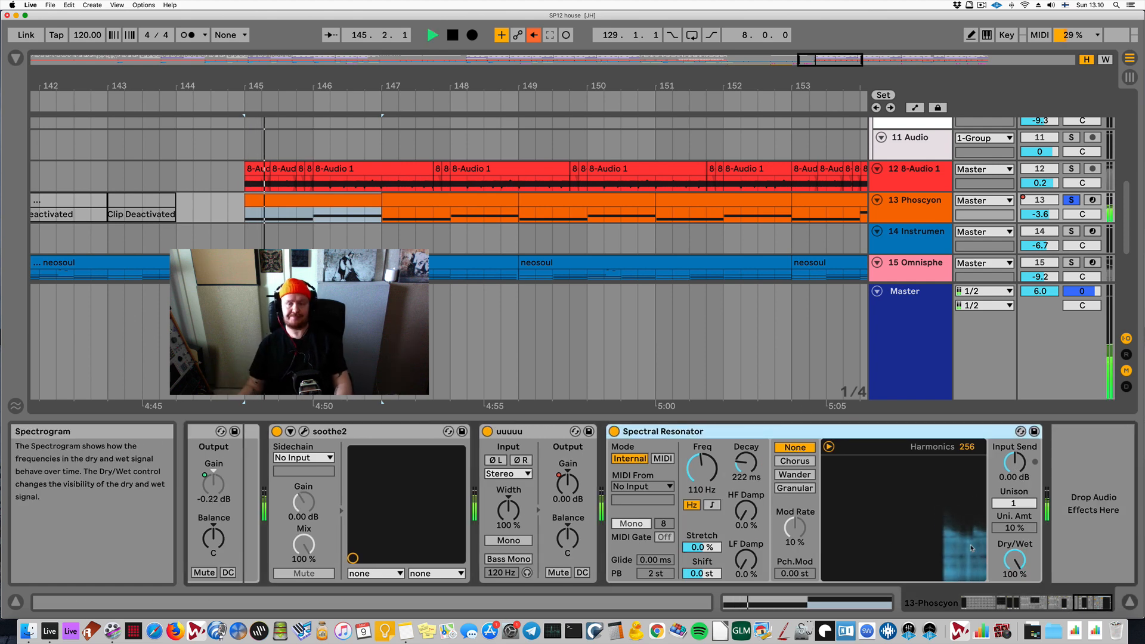
pyautogui.press('space')
# - Open the SPAN analyzer from the Master track's device chain and move its window clear of bar 145 while the Phoscyon track plays
pyautogui.click(907, 298)
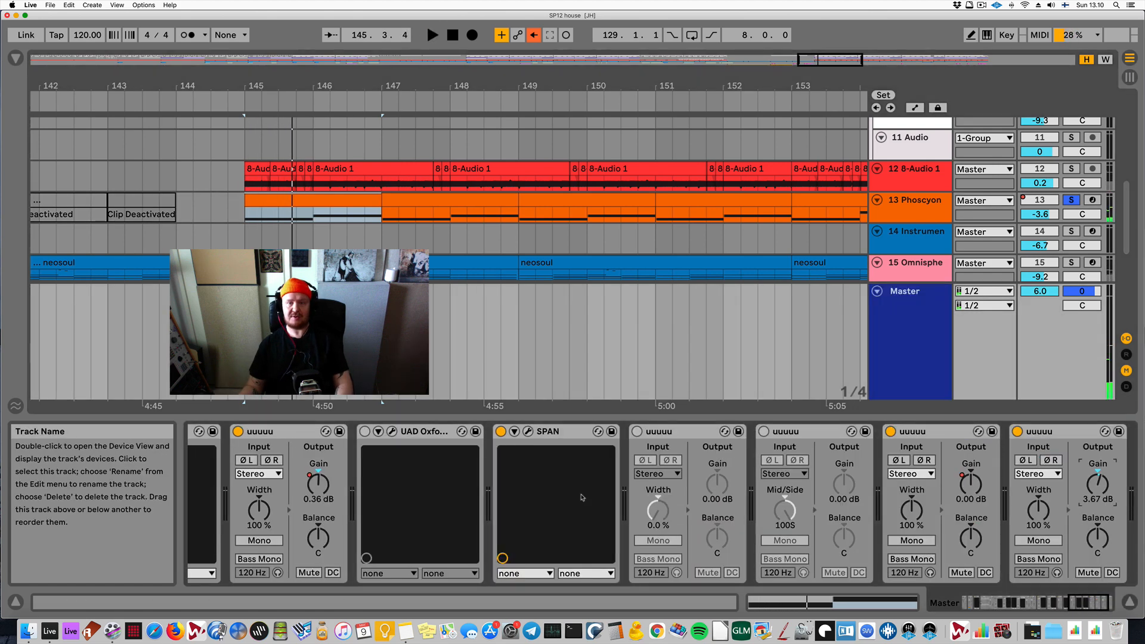
pyautogui.click(528, 431)
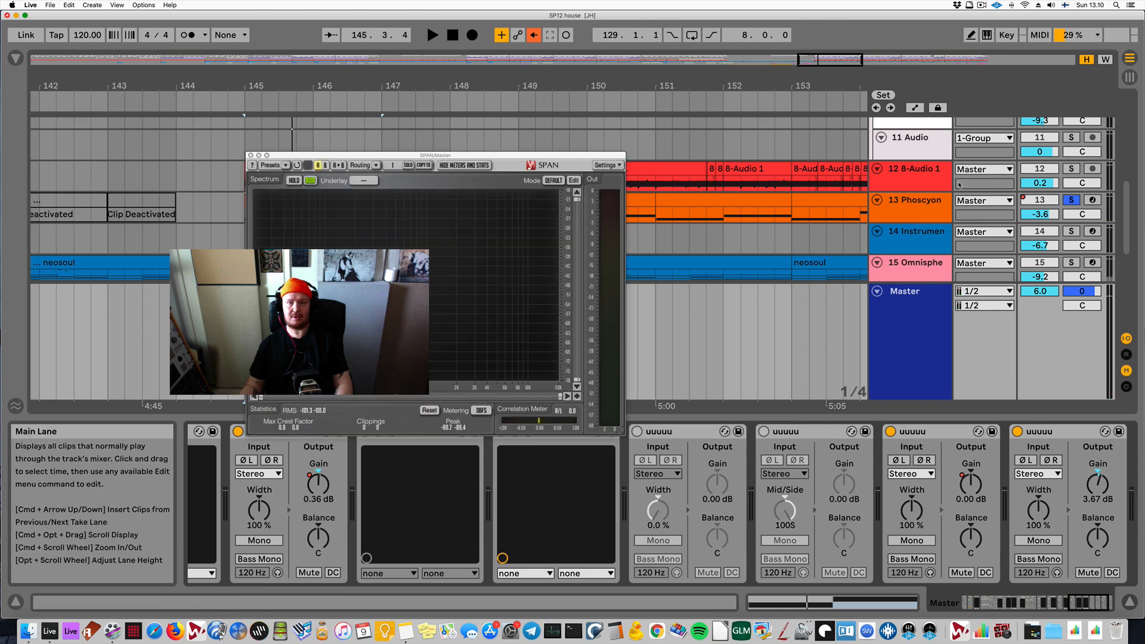
pyautogui.click(924, 201)
pyautogui.press('space')
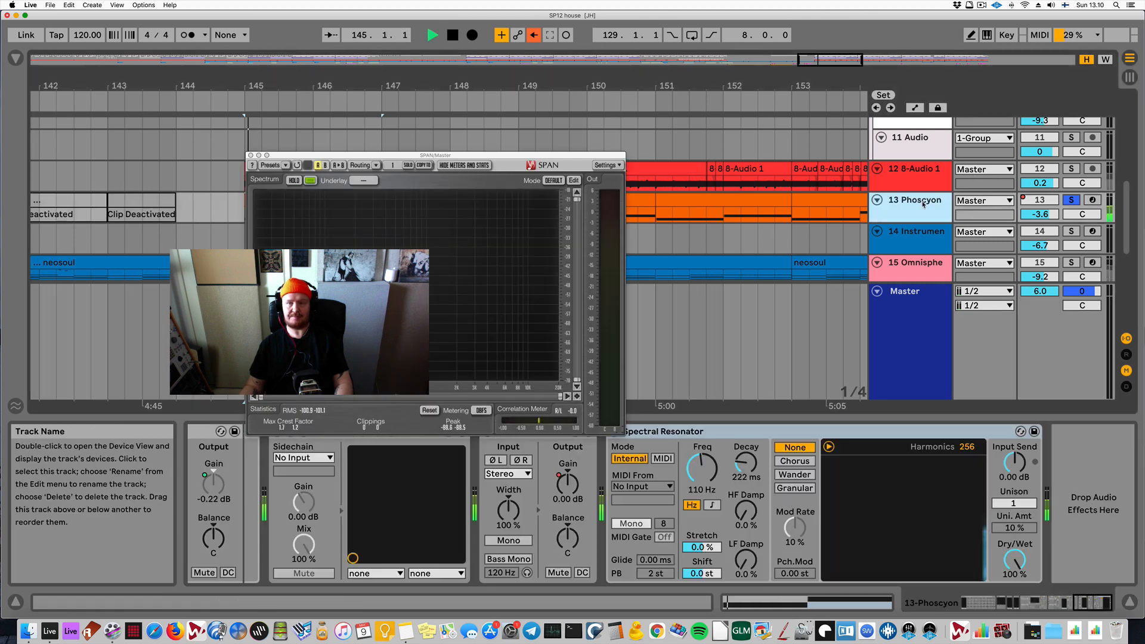
pyautogui.moveTo(559, 158); pyautogui.dragTo(814, 74)
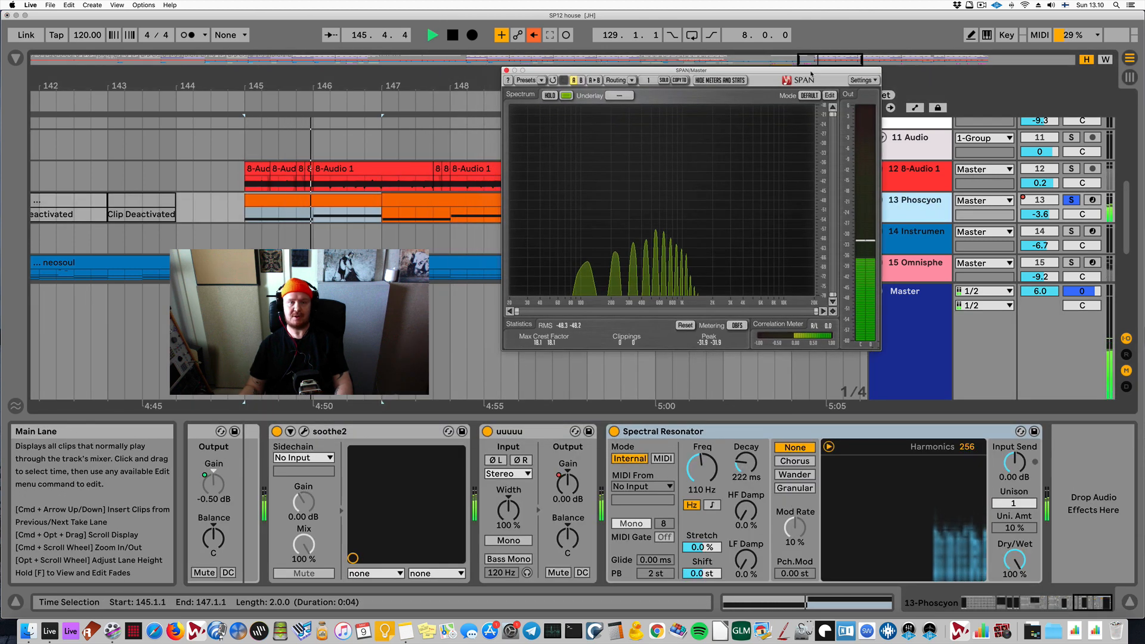
# - Compare the Phoscyon bass in SPAN's spectrum with Spectral Resonator bypassed and enabled during playback
pyautogui.click(614, 431)
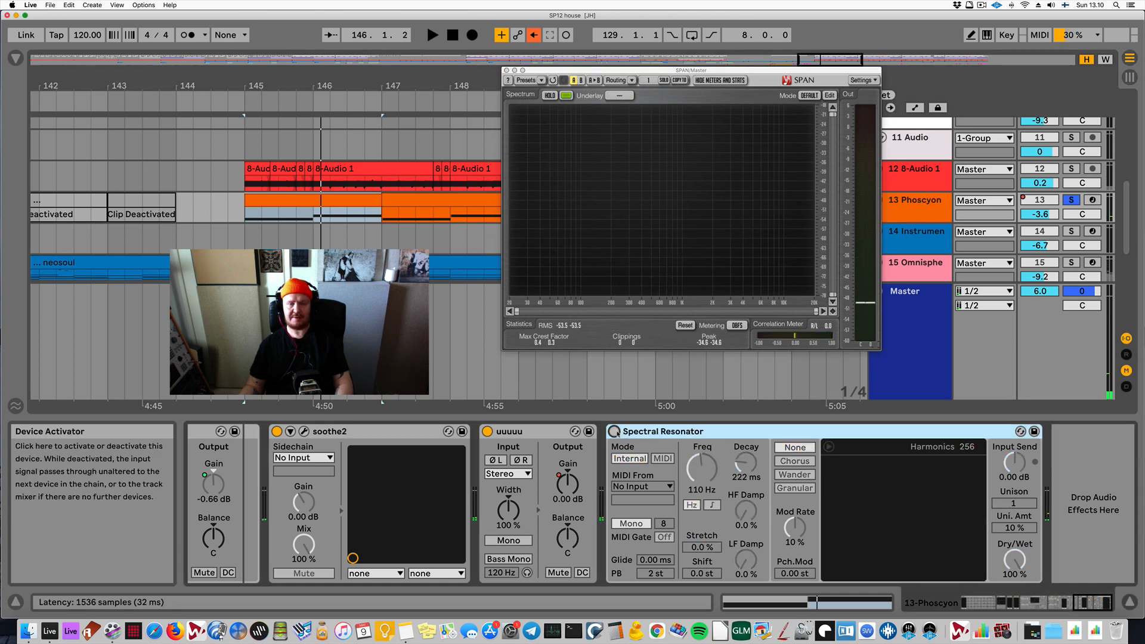
pyautogui.press('space')
pyautogui.click(614, 432)
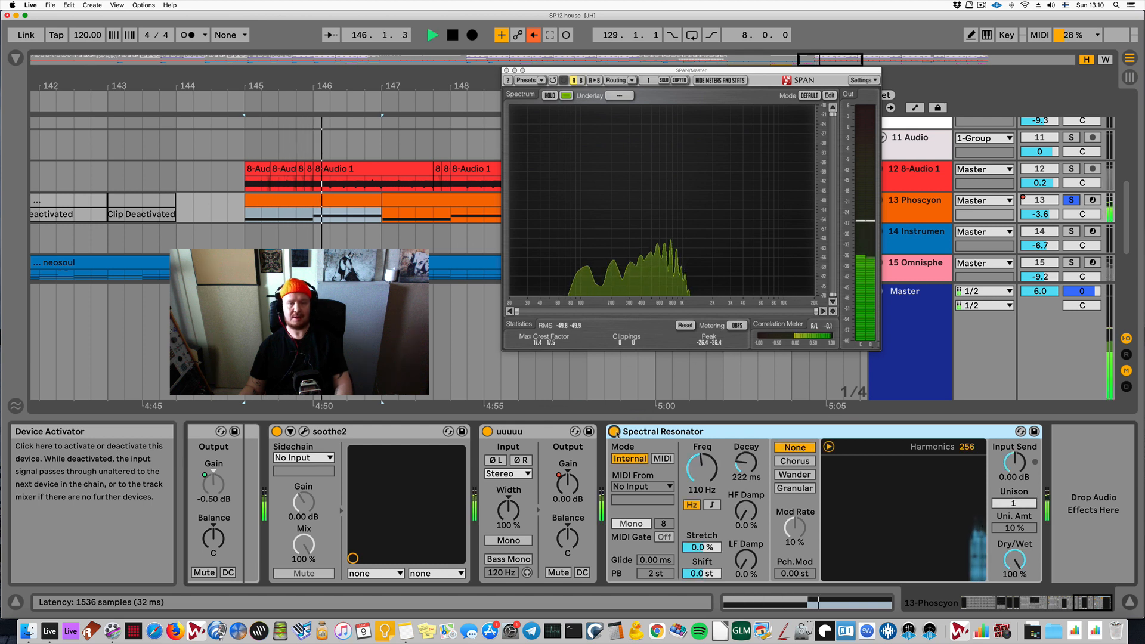
pyautogui.press('space')
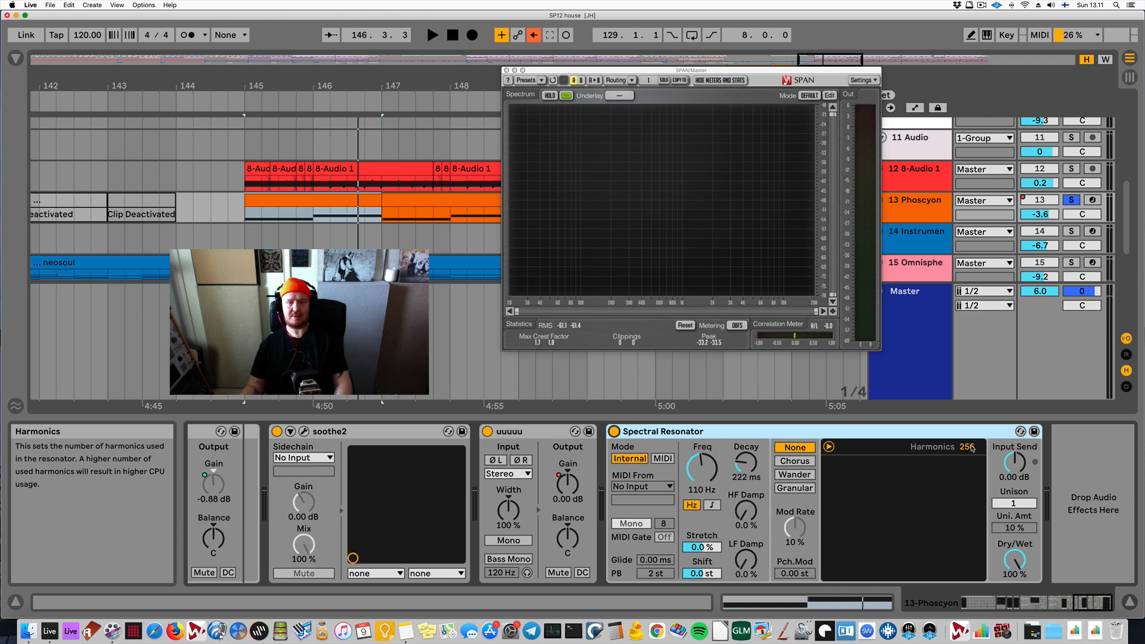
# - Play the dry Phoscyon bass from bar 145 with Spectral Resonator switched off to examine its spectrum, and switch the effect back on
pyautogui.click(615, 431)
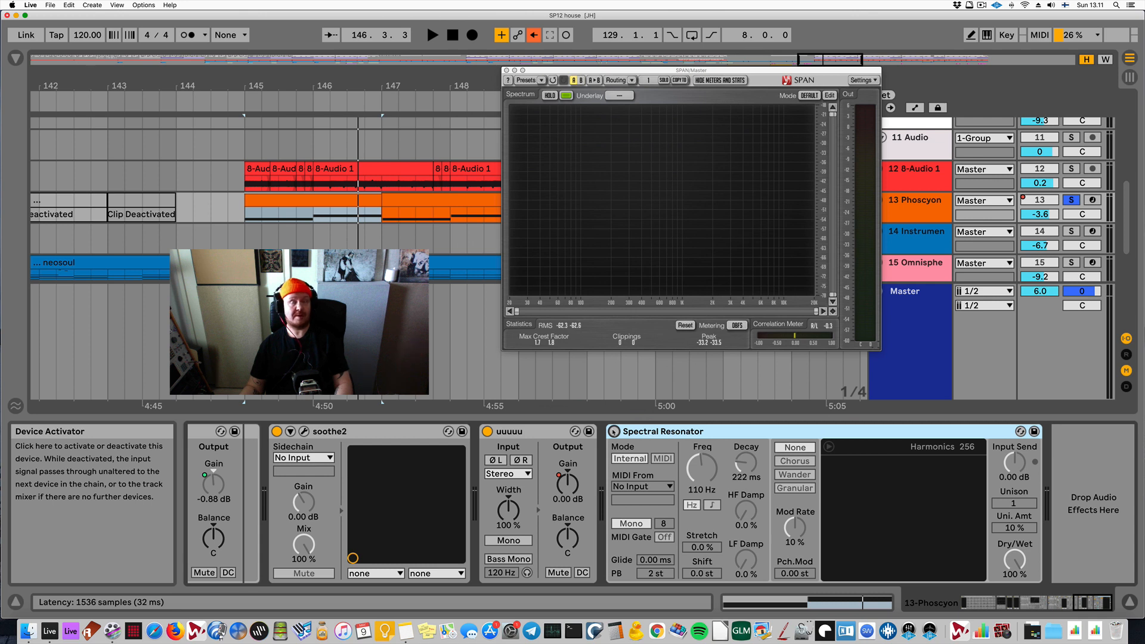
pyautogui.press('space')
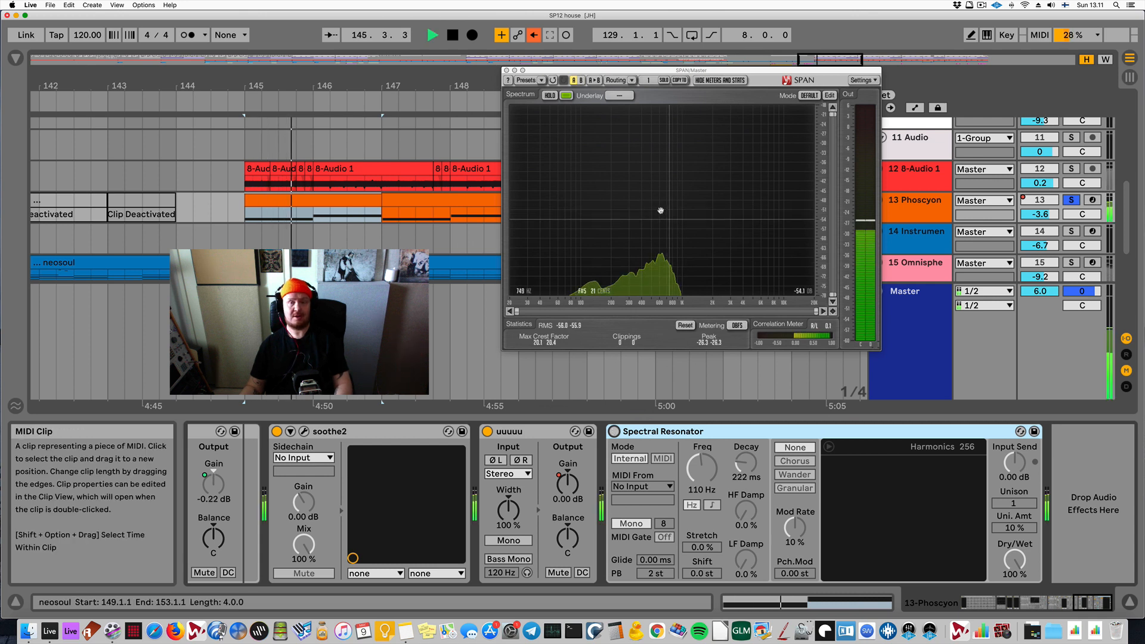
pyautogui.press('space')
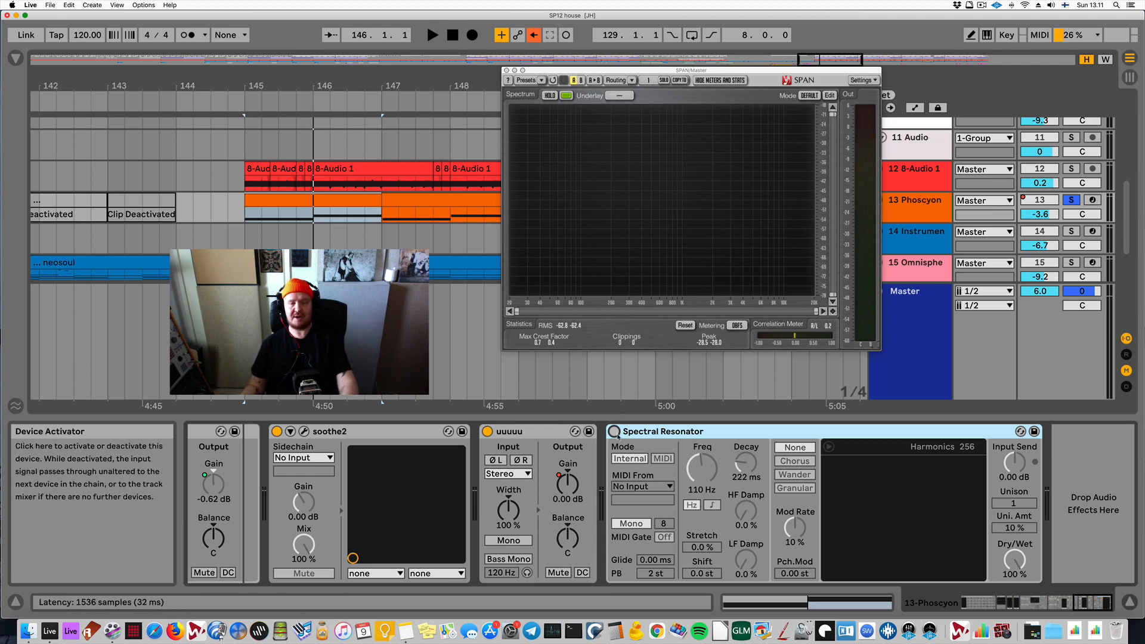
pyautogui.click(615, 433)
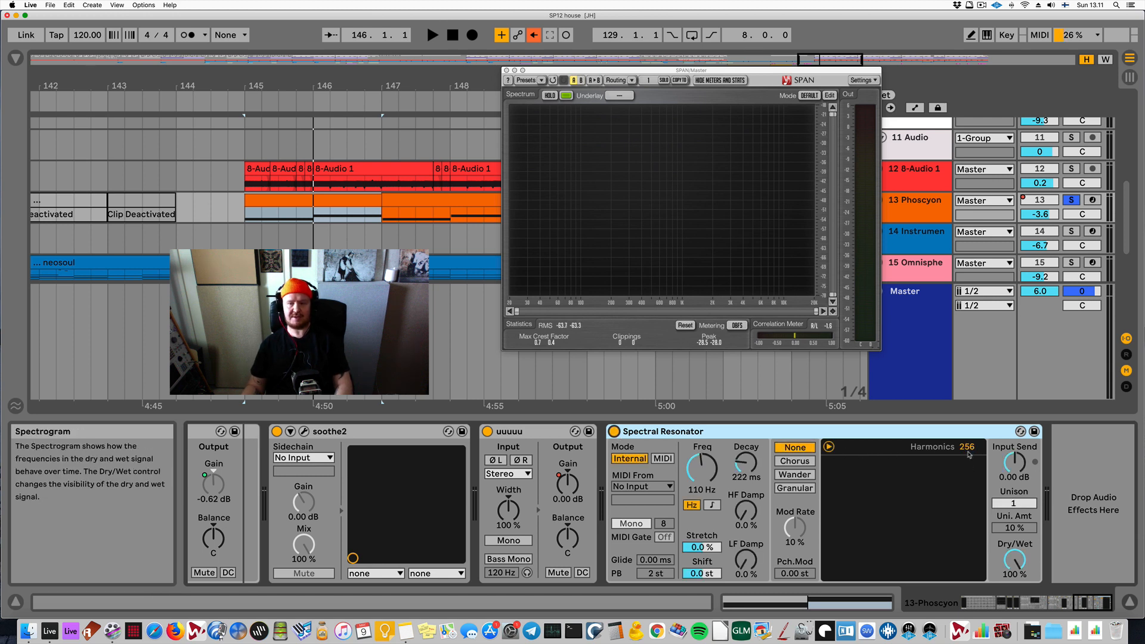
# - Lower Spectral Resonator's Harmonics to 1 while auditioning the Phoscyon bass from bar 145
pyautogui.press('space')
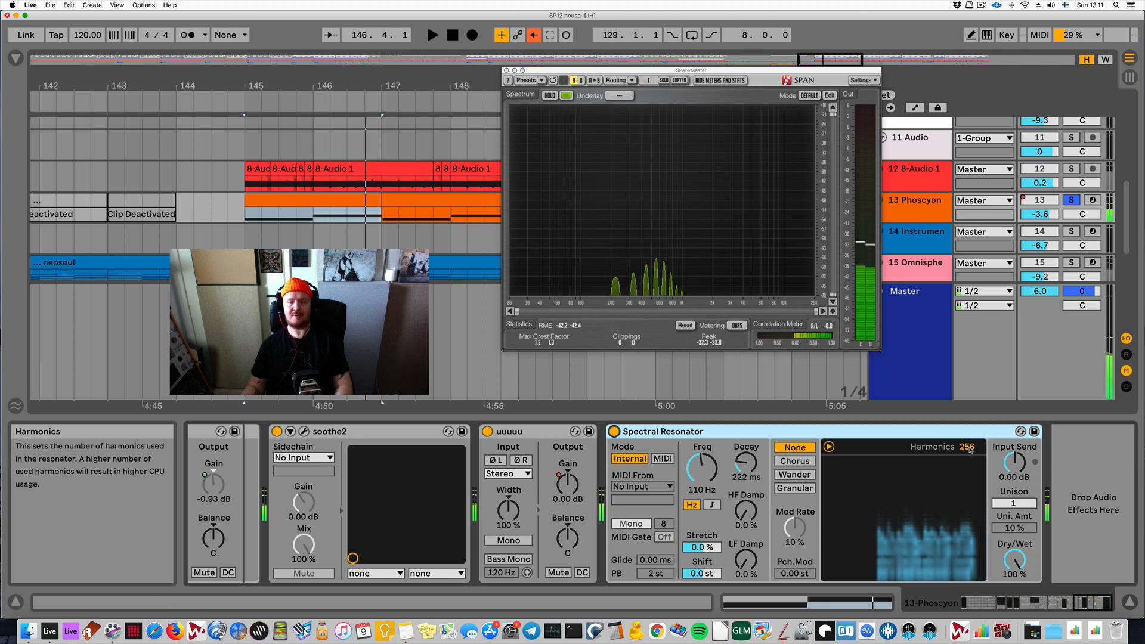
pyautogui.moveTo(968, 447); pyautogui.dragTo(967, 567)
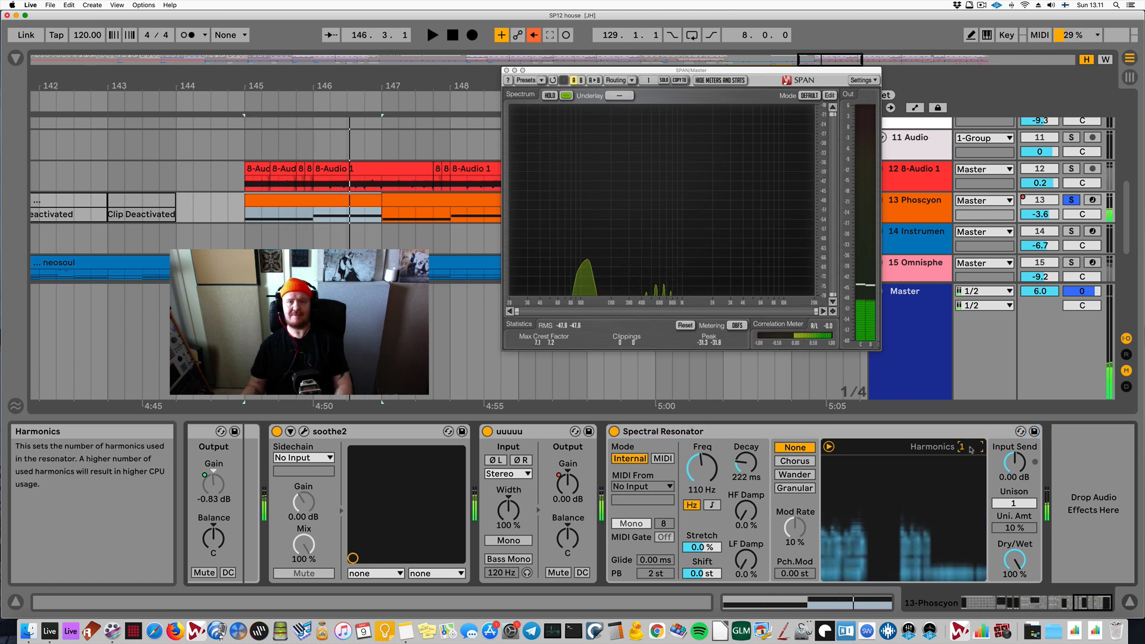
pyautogui.press('space')
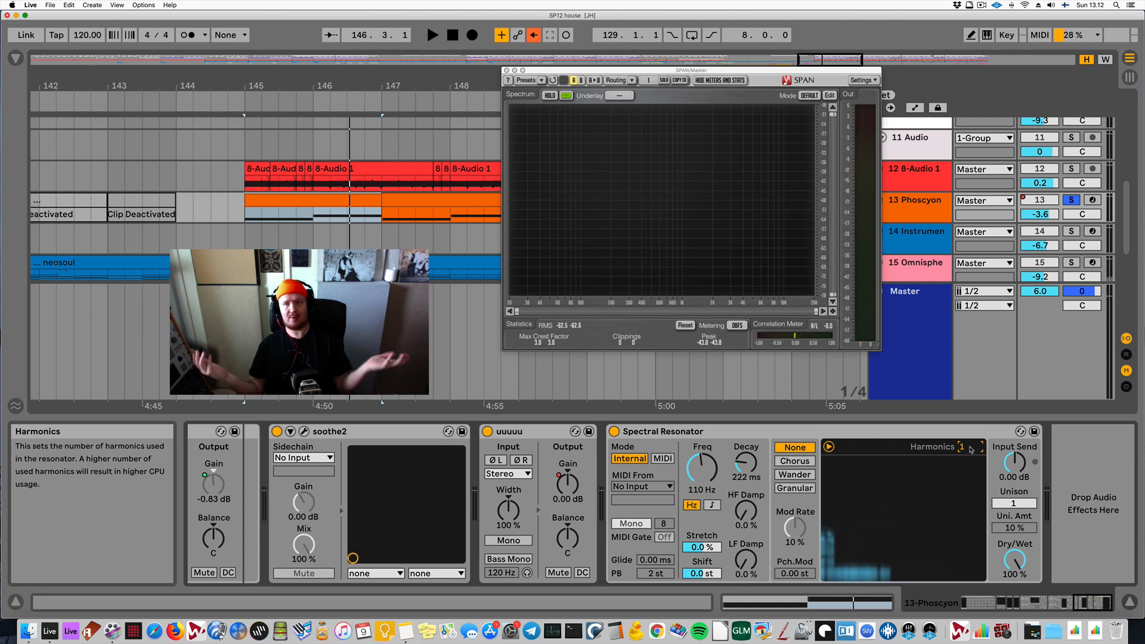
# - Raise Spectral Resonator's Harmonics to 8 and back up to 256 while replaying the bass to compare the partials
pyautogui.press('space')
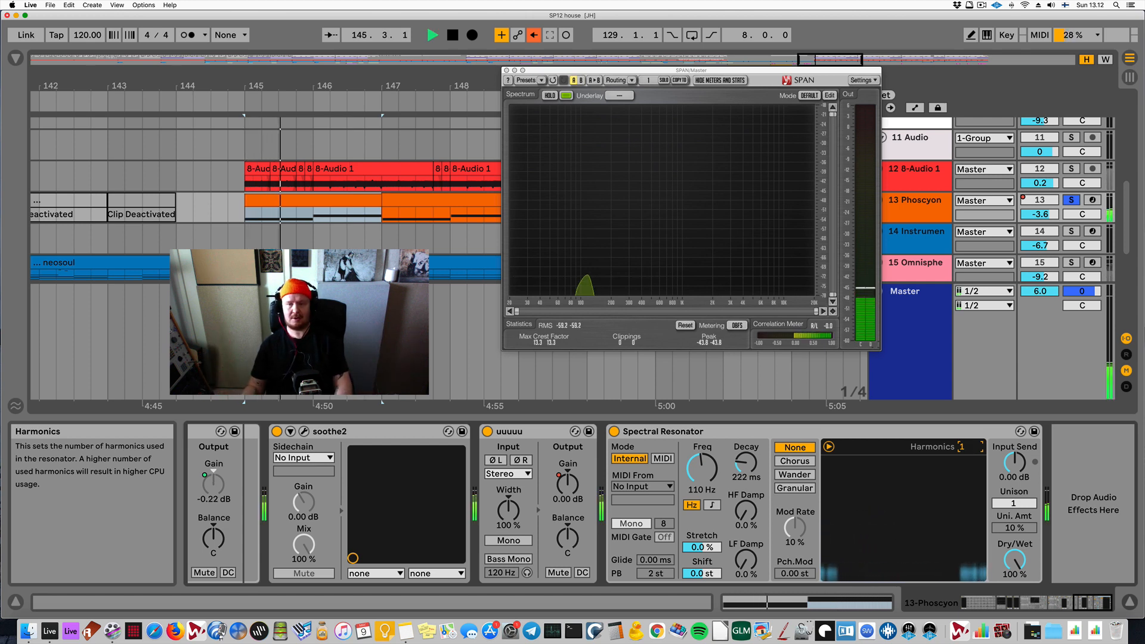
pyautogui.moveTo(971, 450); pyautogui.dragTo(971, 432)
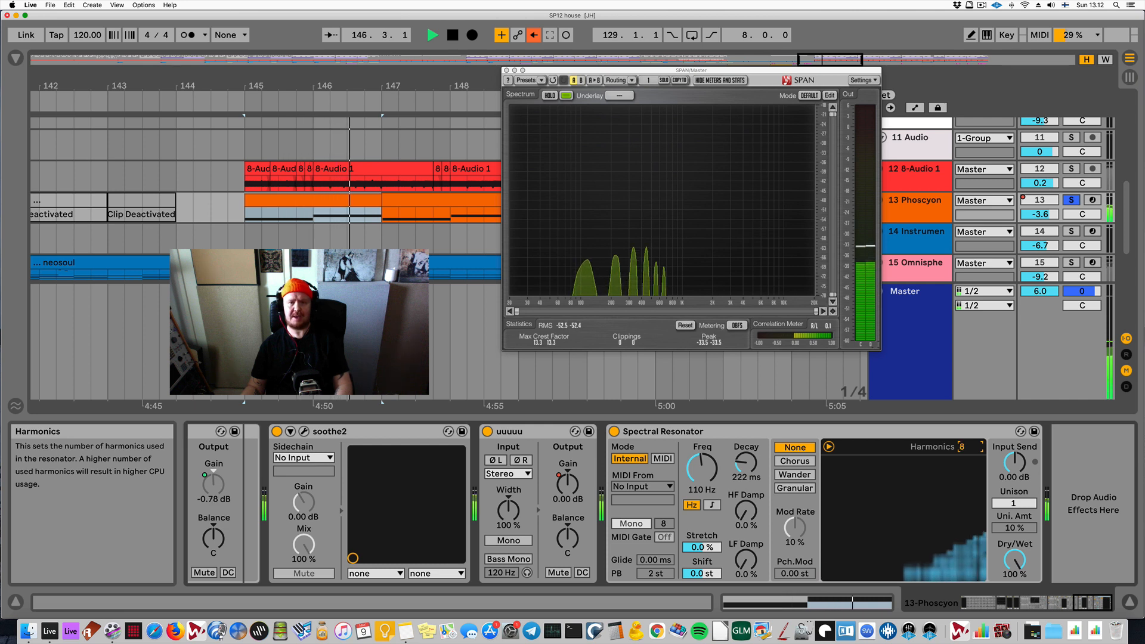
pyautogui.press('space')
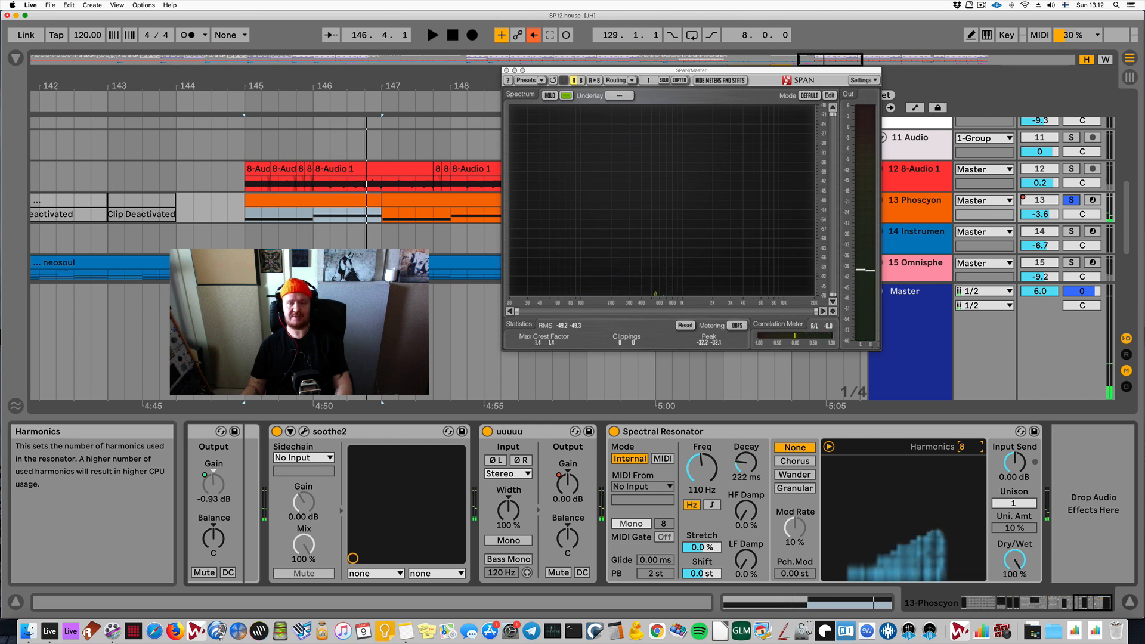
pyautogui.press('space')
pyautogui.moveTo(971, 431); pyautogui.dragTo(971, 348)
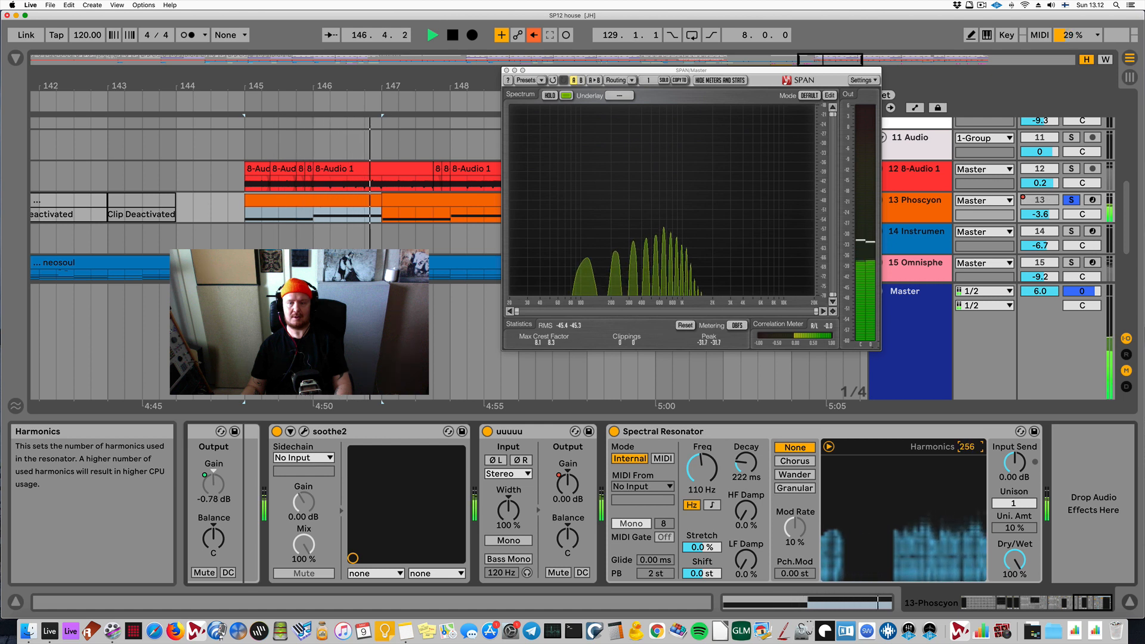
pyautogui.press('space')
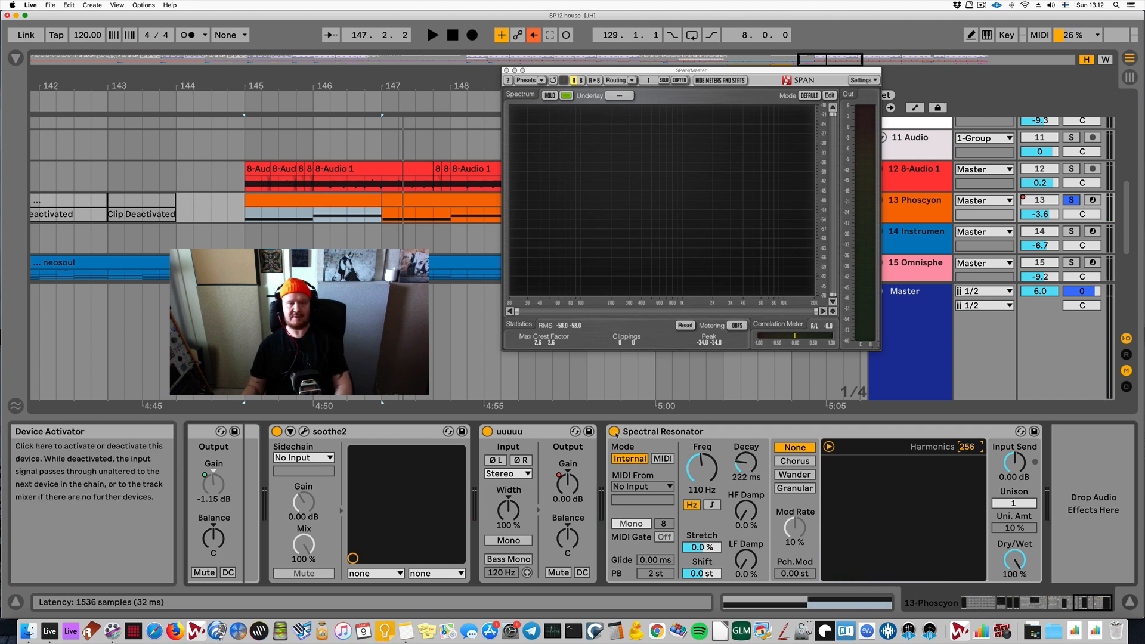
# - Play the bass with Spectral Resonator bypassed and re-enable it mid-playback to compare the dry and resonated spectra
pyautogui.click(615, 432)
pyautogui.press('space')
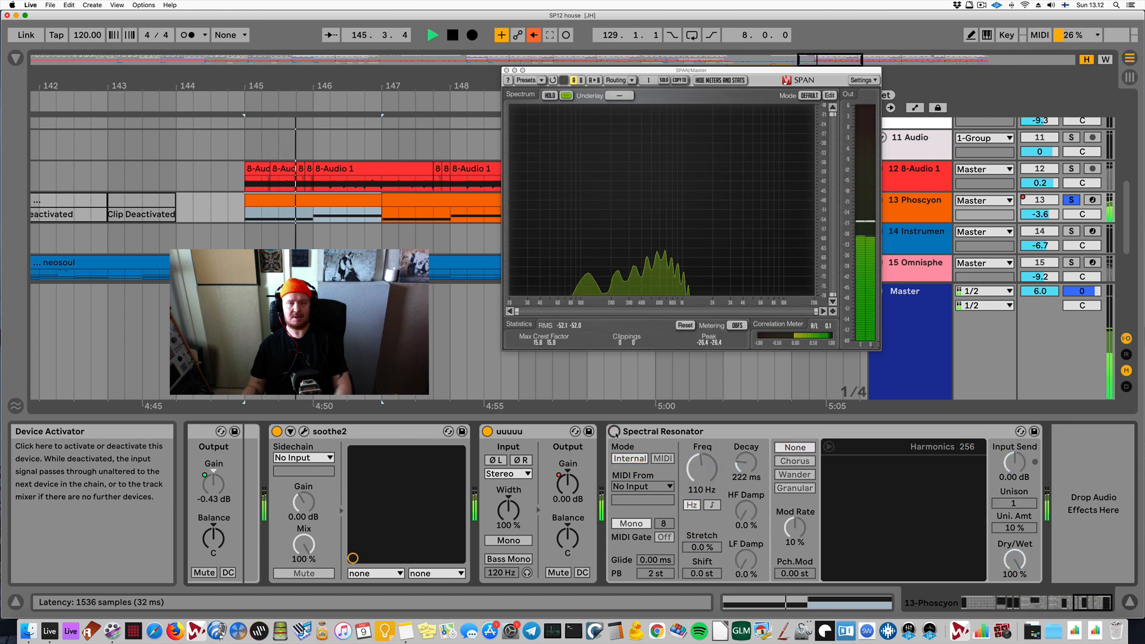
pyautogui.click(614, 432)
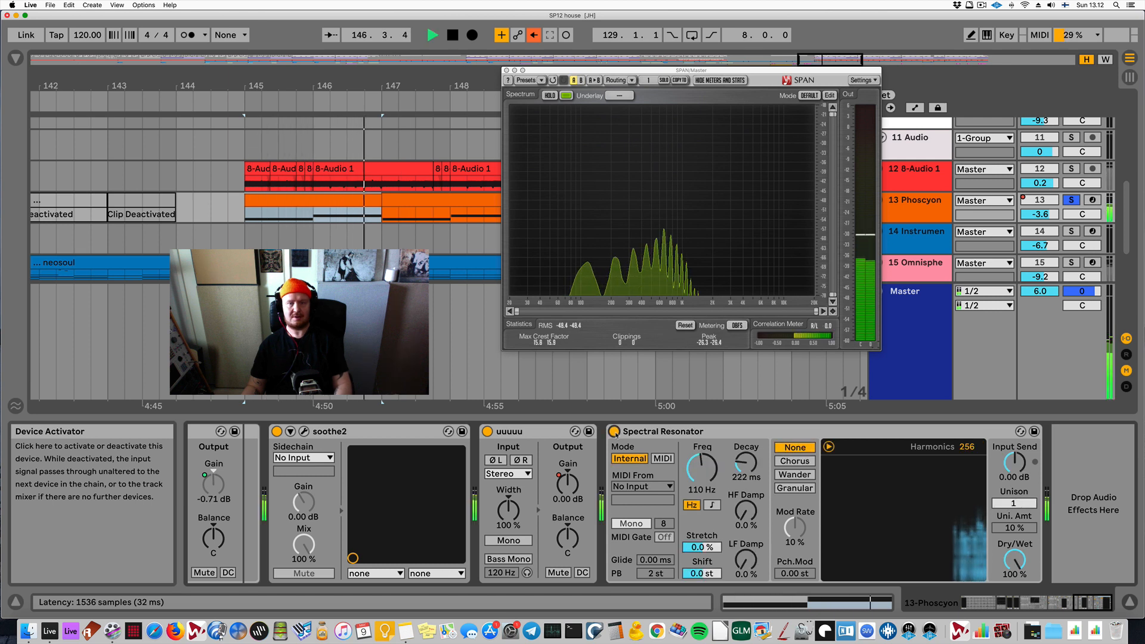
pyautogui.press('space')
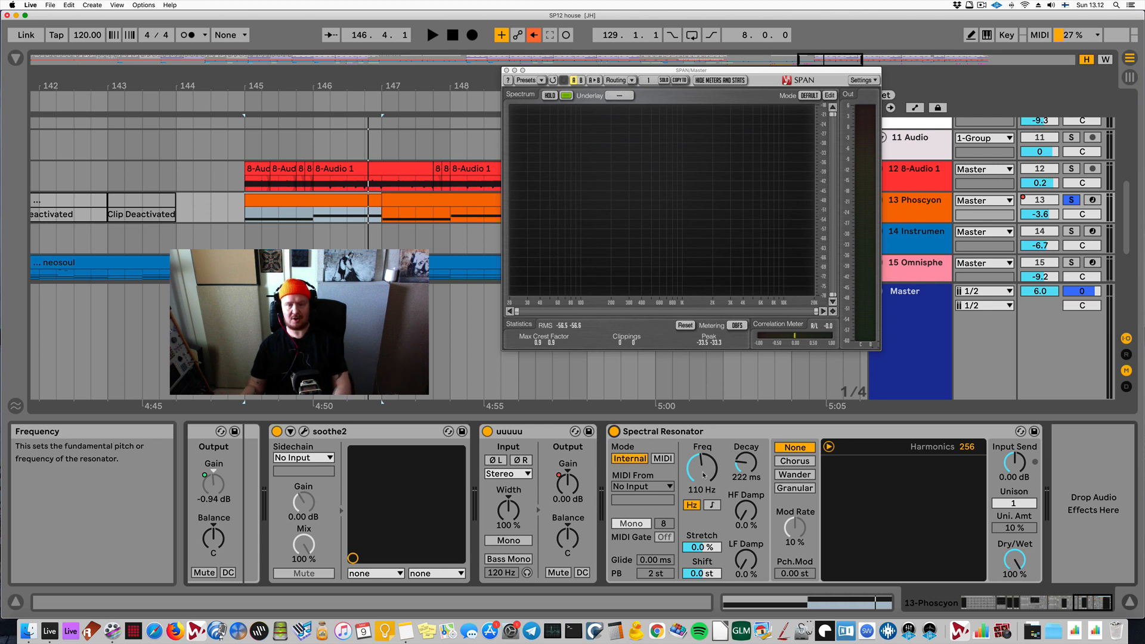
# - Reduce Harmonics to 1 to locate the fundamental in SPAN, and restore Harmonics to 256 and replay the bass
pyautogui.press('space')
pyautogui.click(966, 448)
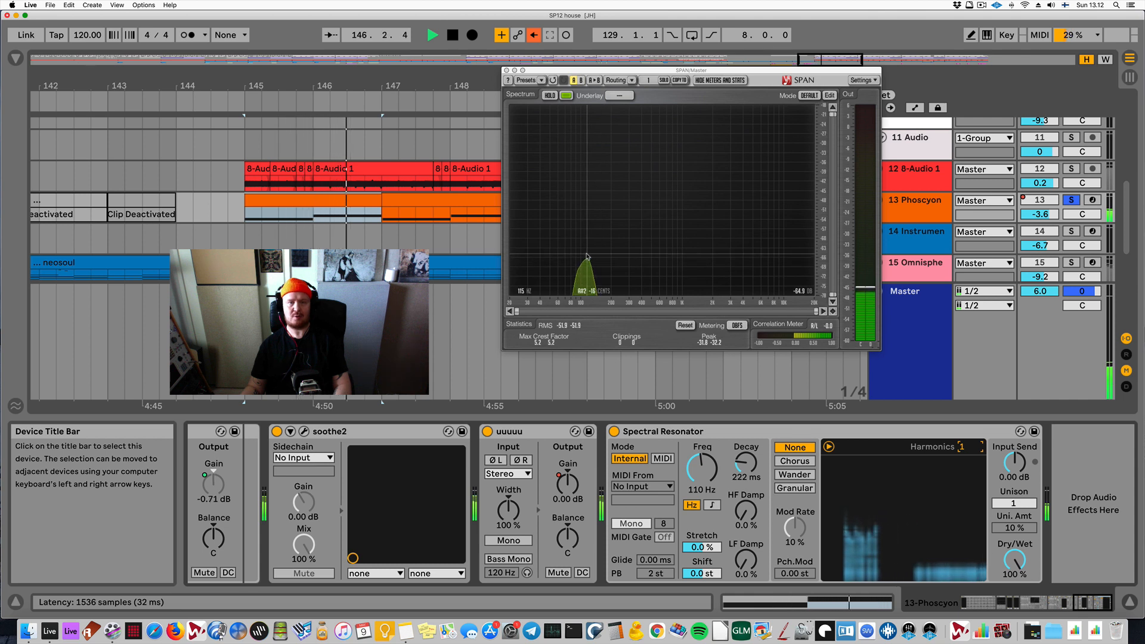
pyautogui.press('space')
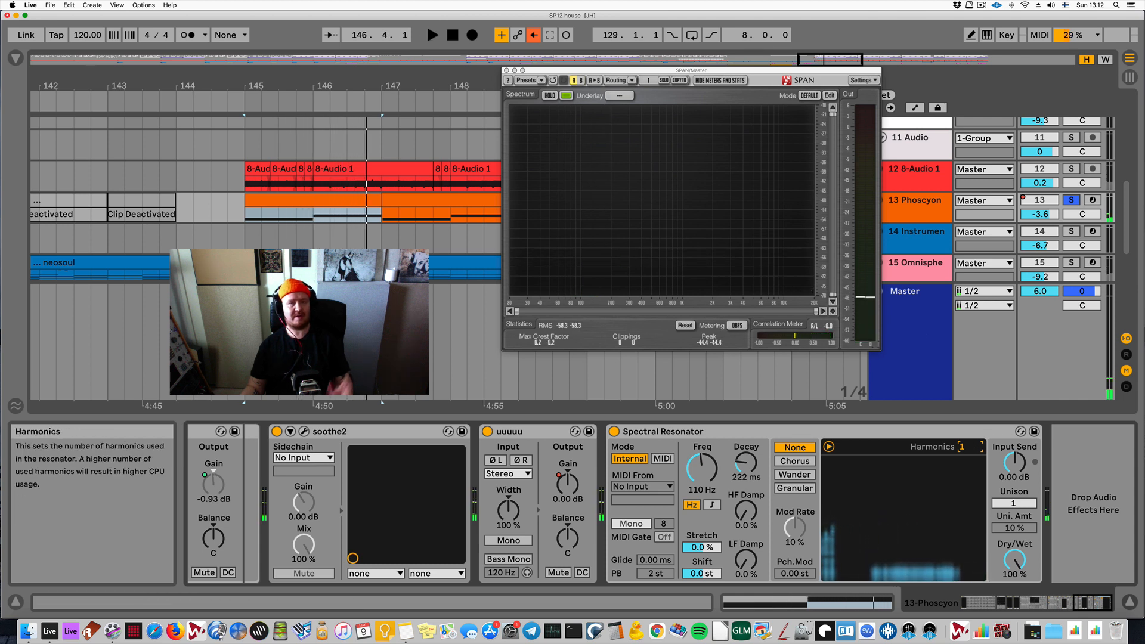
pyautogui.moveTo(971, 451); pyautogui.dragTo(971, 334)
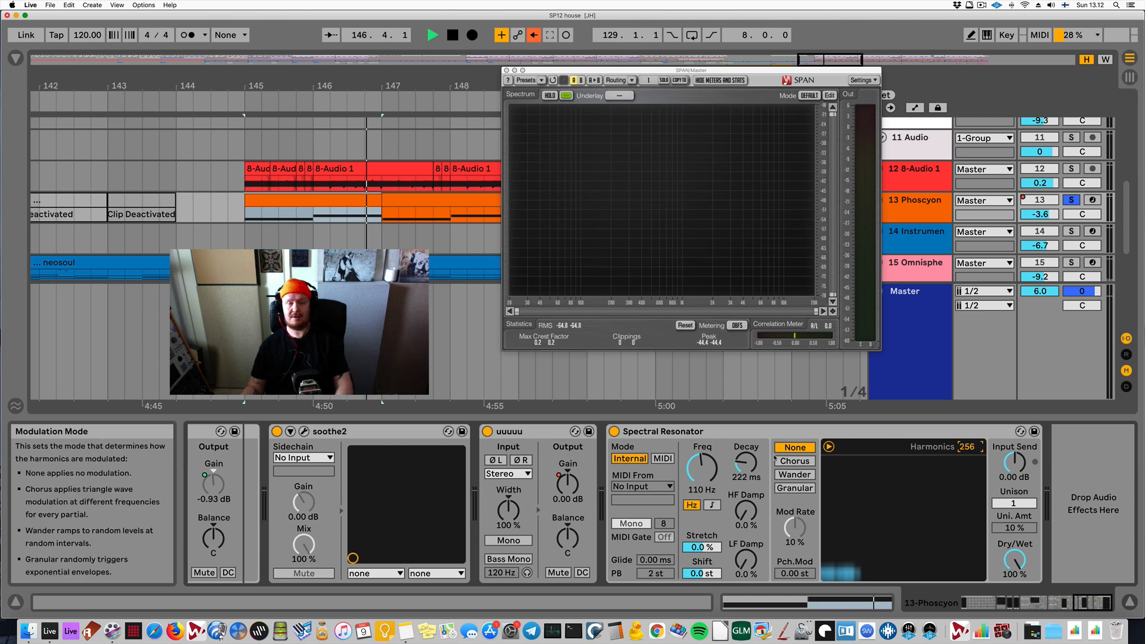
pyautogui.press('space')
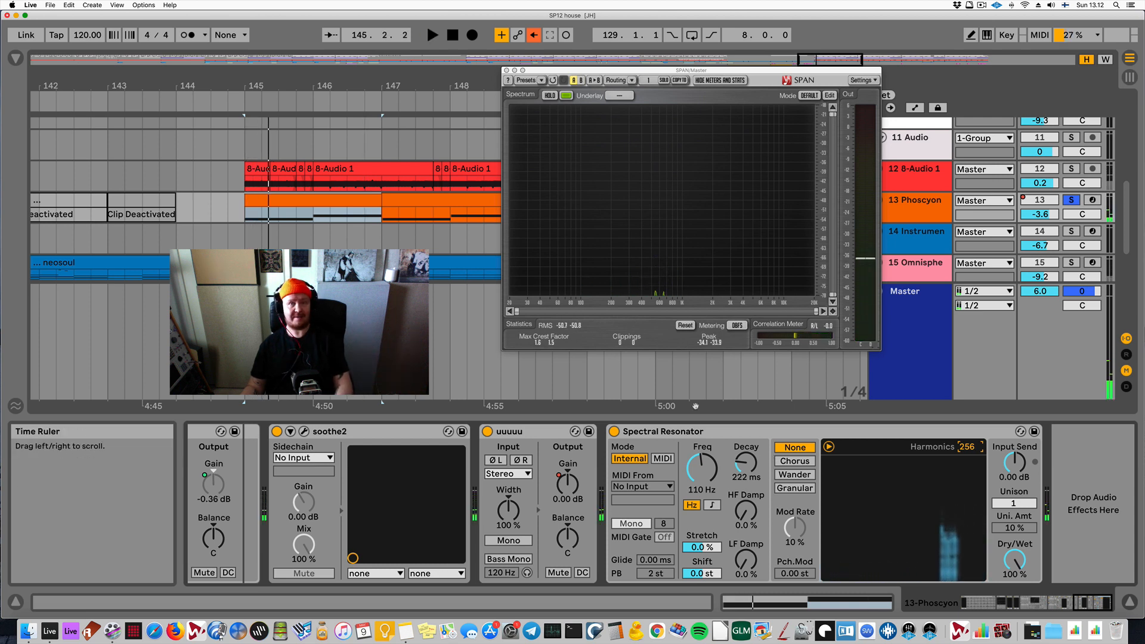
# - Switch Spectral Resonator's pitch mode from Internal to MIDI and check the available MIDI From sources
pyautogui.click(662, 459)
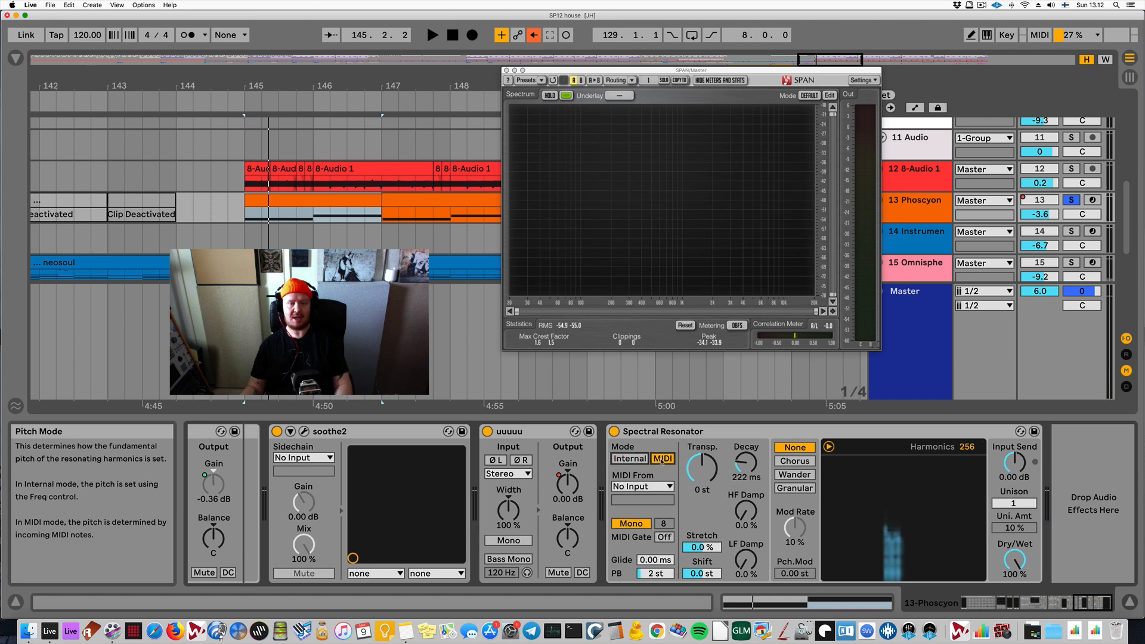
pyautogui.click(630, 458)
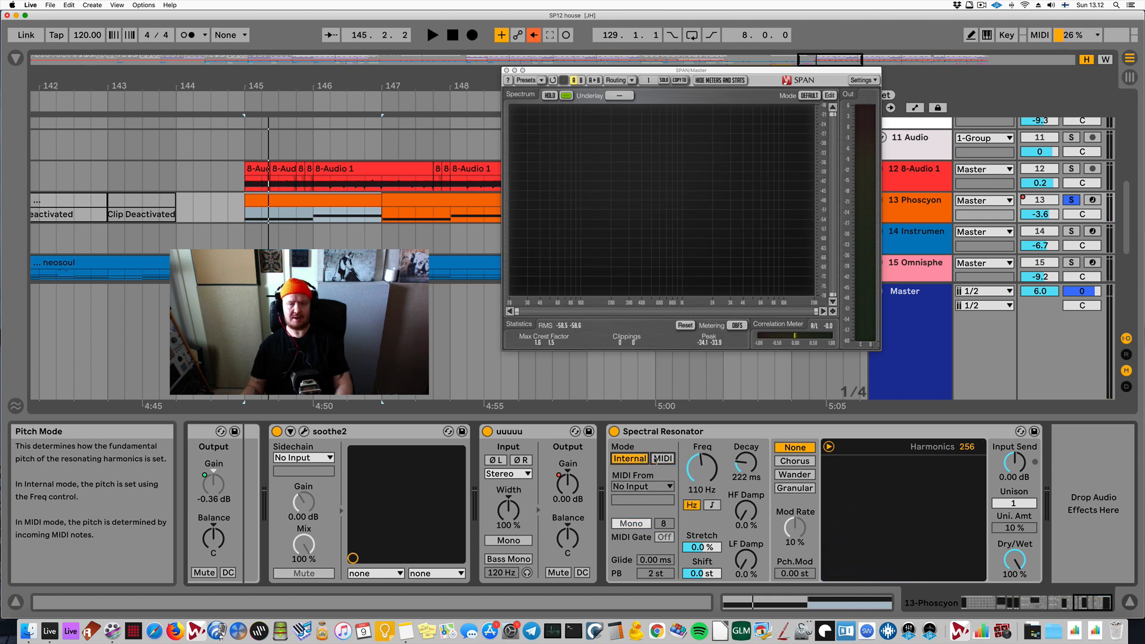
pyautogui.click(658, 459)
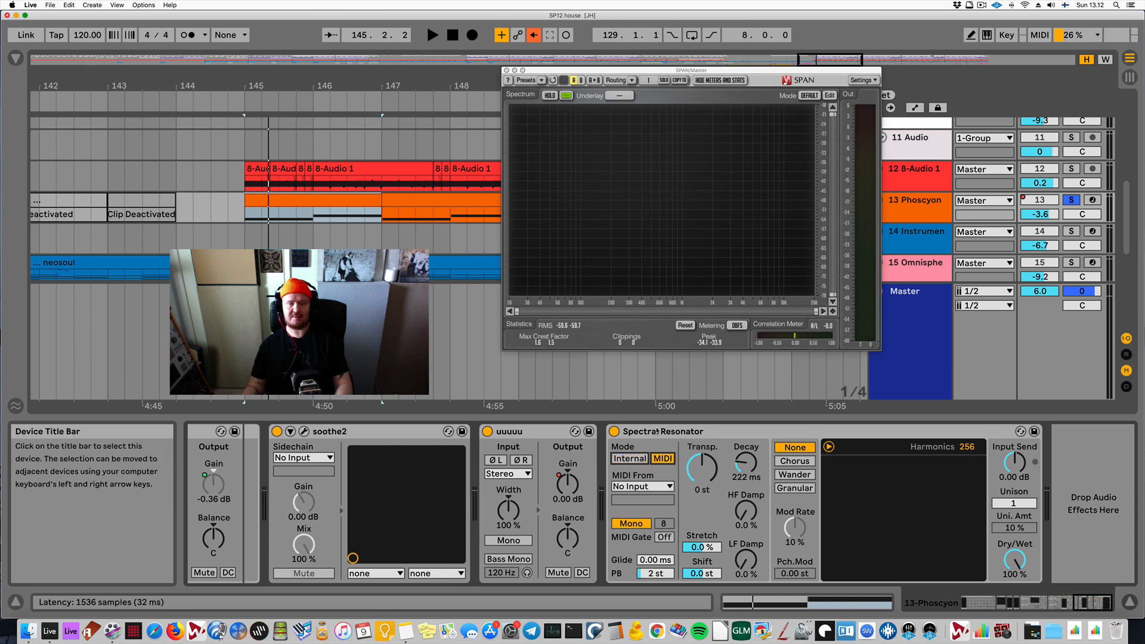
pyautogui.click(638, 486)
pyautogui.click(635, 488)
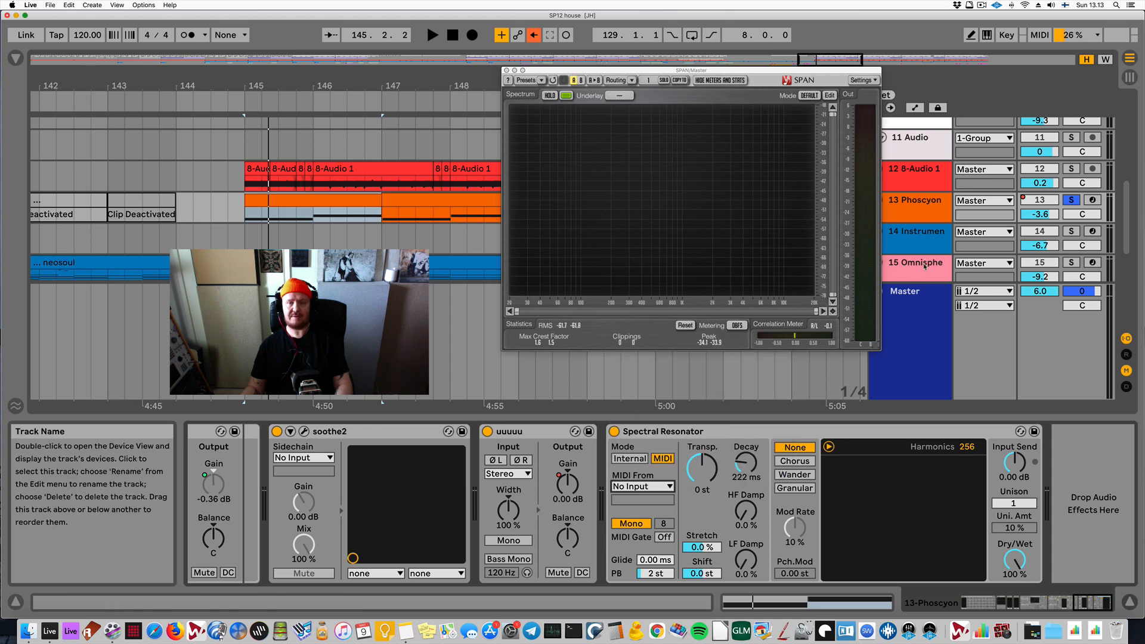
# - Solo the Omnisphere track to hear its chords from bar 145, and return the solo and selection to the Phoscyon track
pyautogui.click(1071, 262)
pyautogui.press('space')
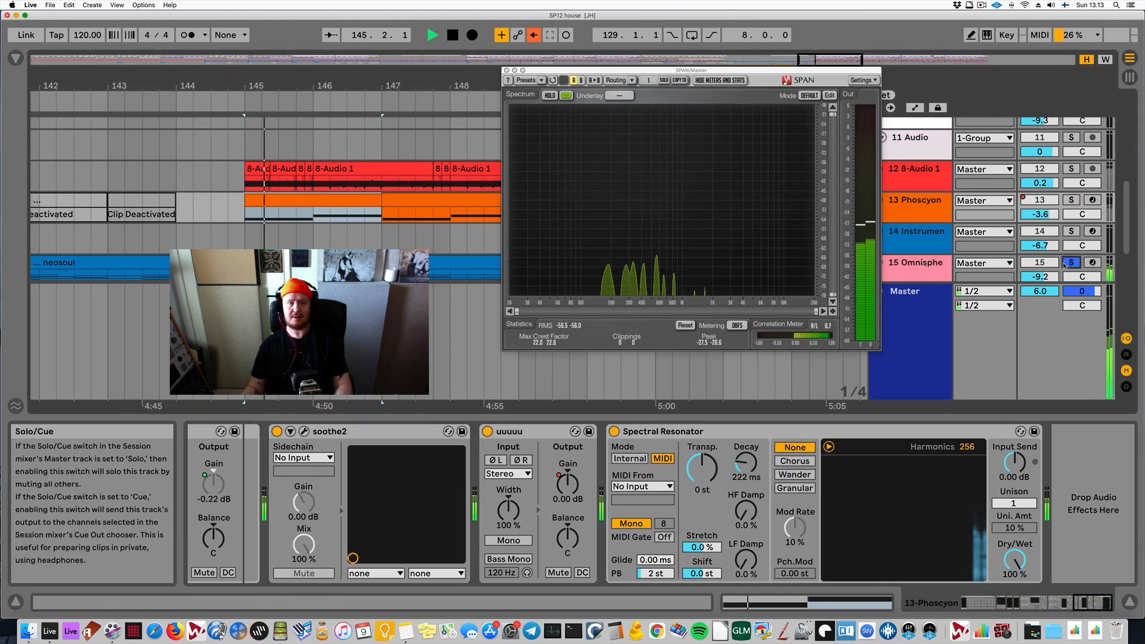
pyautogui.press('space')
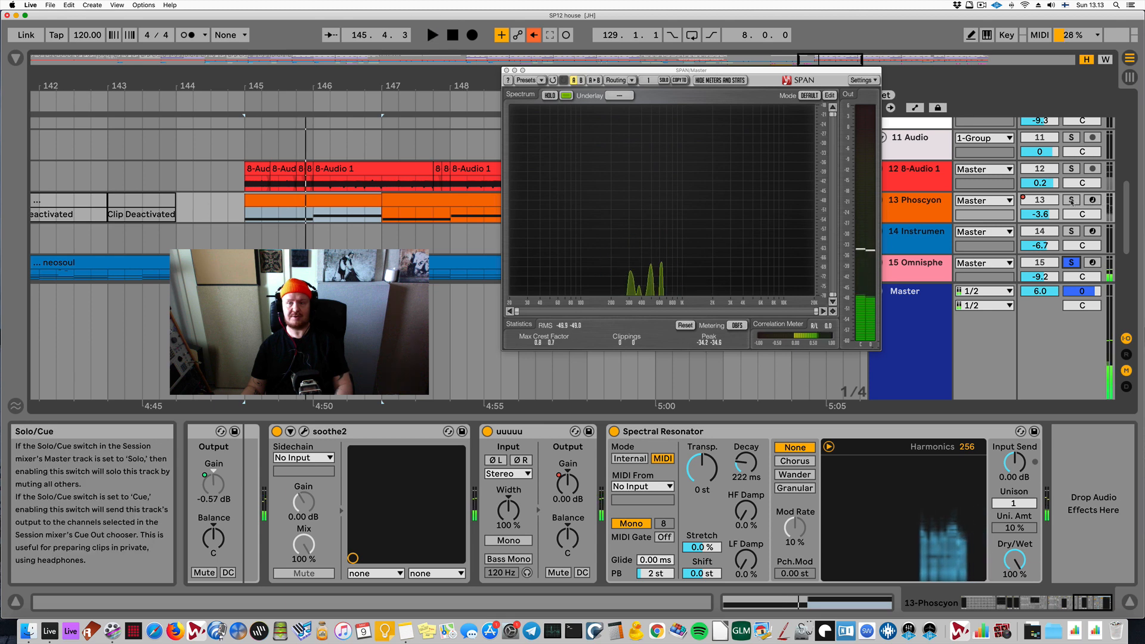
pyautogui.click(1072, 201)
pyautogui.click(919, 203)
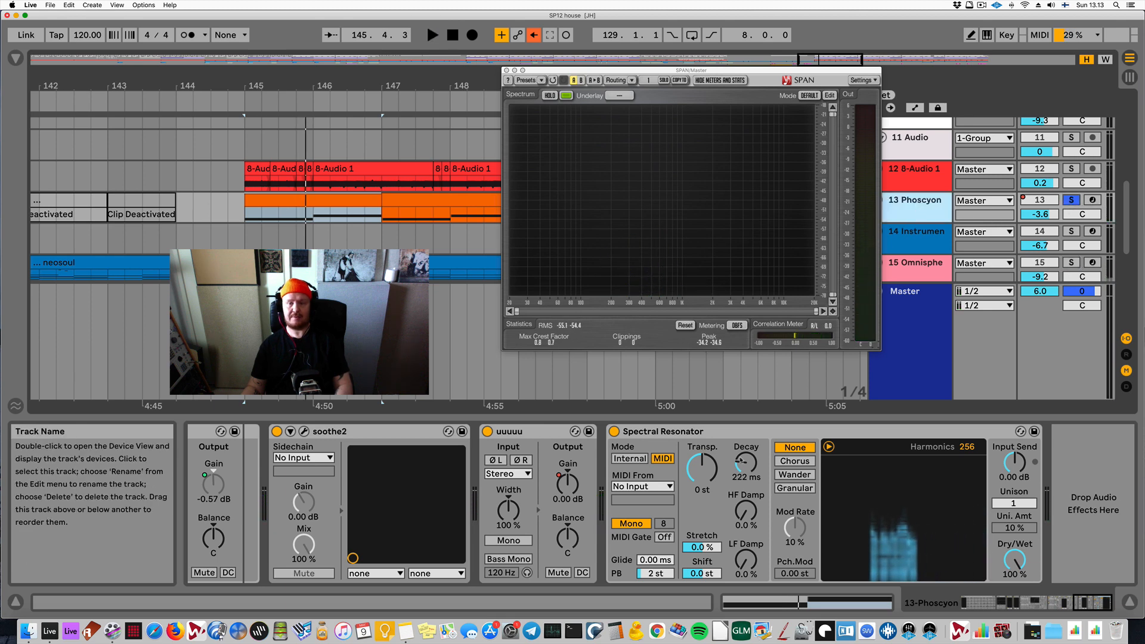
# - Set Spectral Resonator's MIDI From source to 15-Omnisphere
pyautogui.click(636, 487)
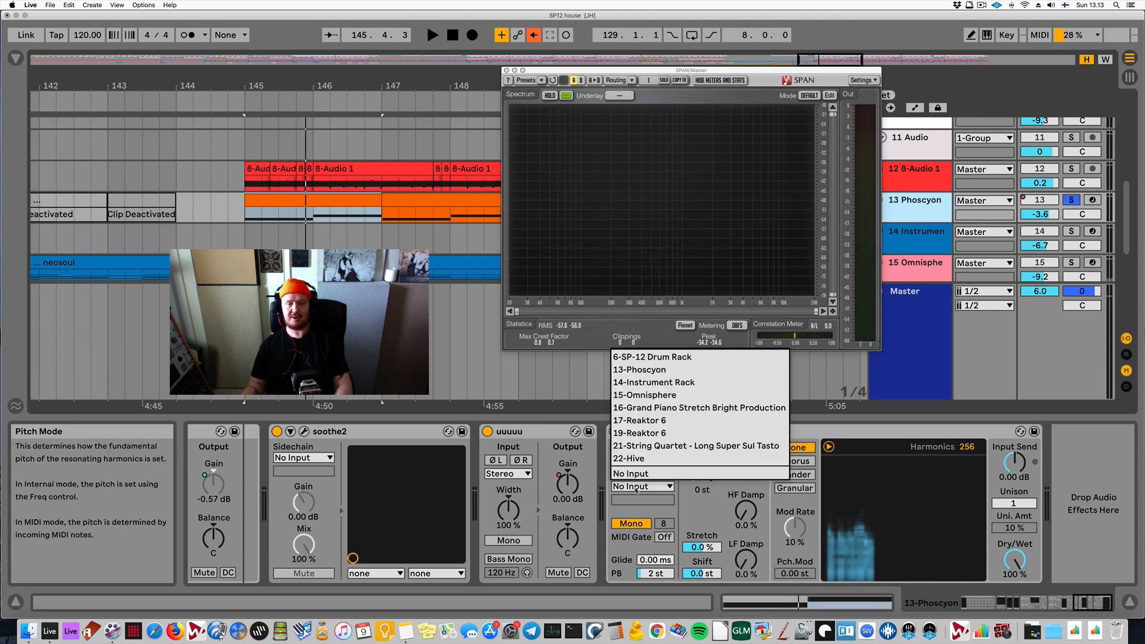
pyautogui.click(639, 395)
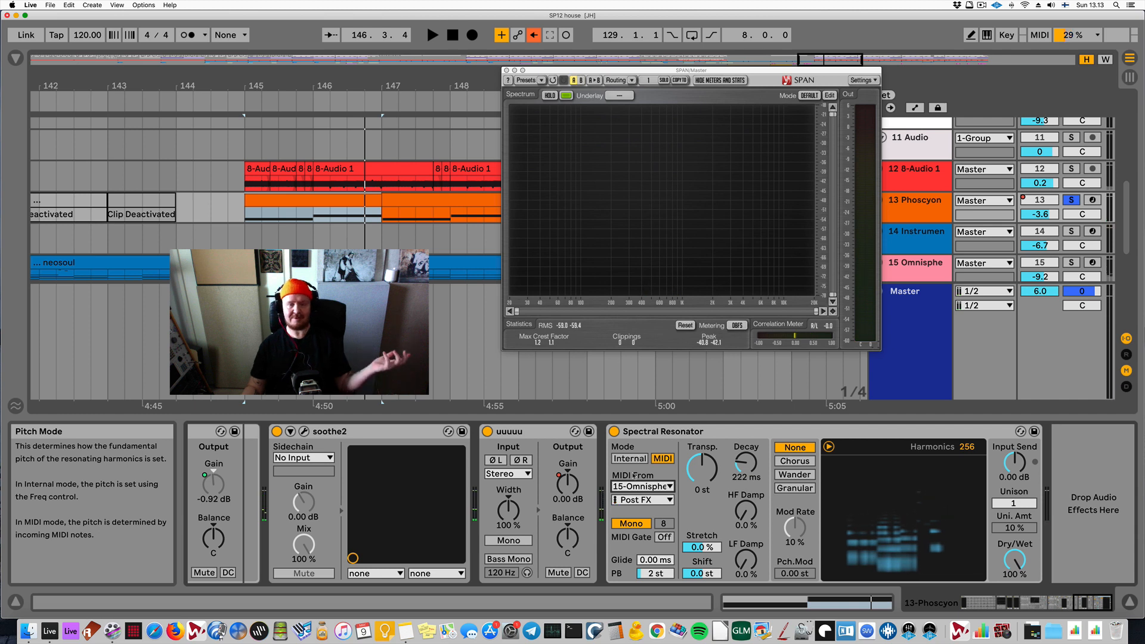
# - Switch Spectral Resonator from Mono to Poly with 16 voices and play the bass
pyautogui.click(641, 529)
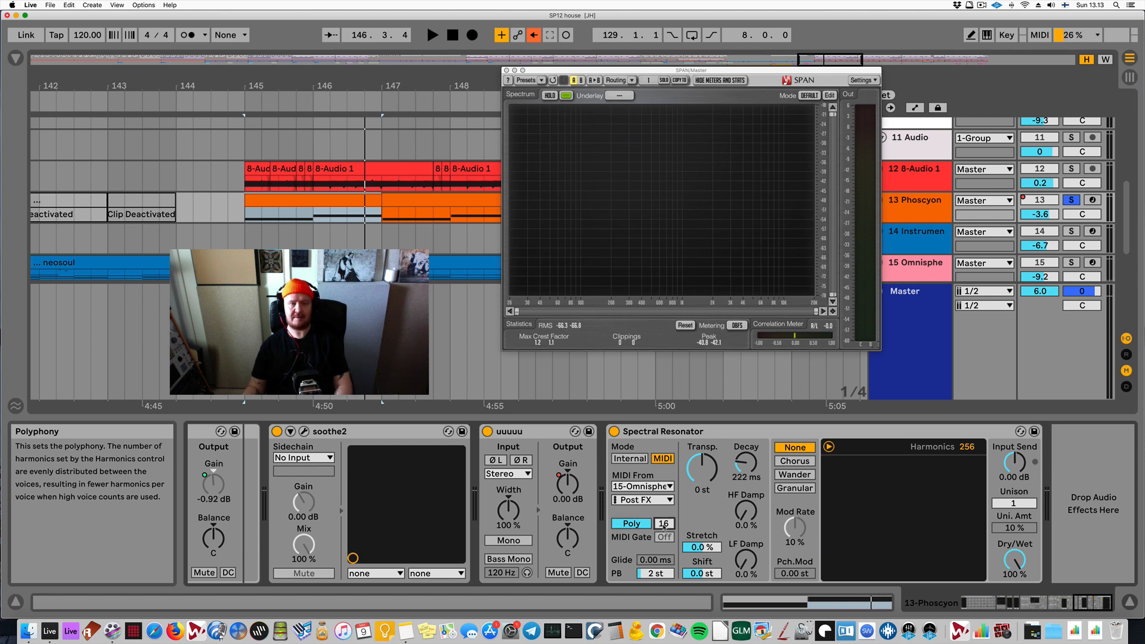
pyautogui.press('space')
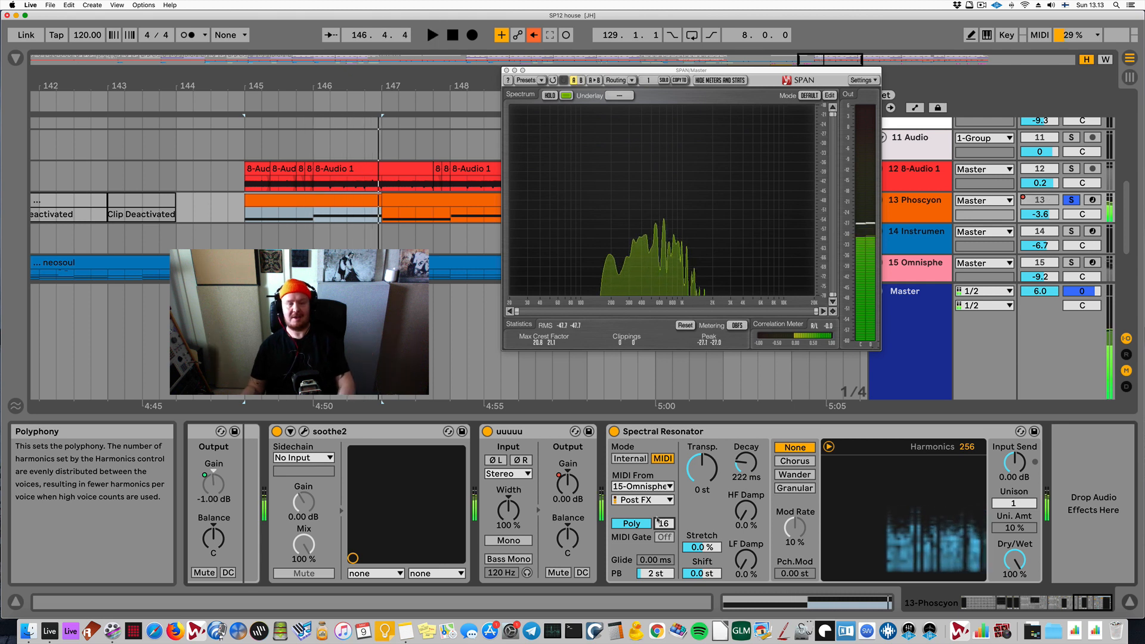
# - Bypass Spectral Resonator and compare the dry Phoscyon bass with the soloed Omnisphere chords, returning the solo to Phoscyon
pyautogui.click(613, 431)
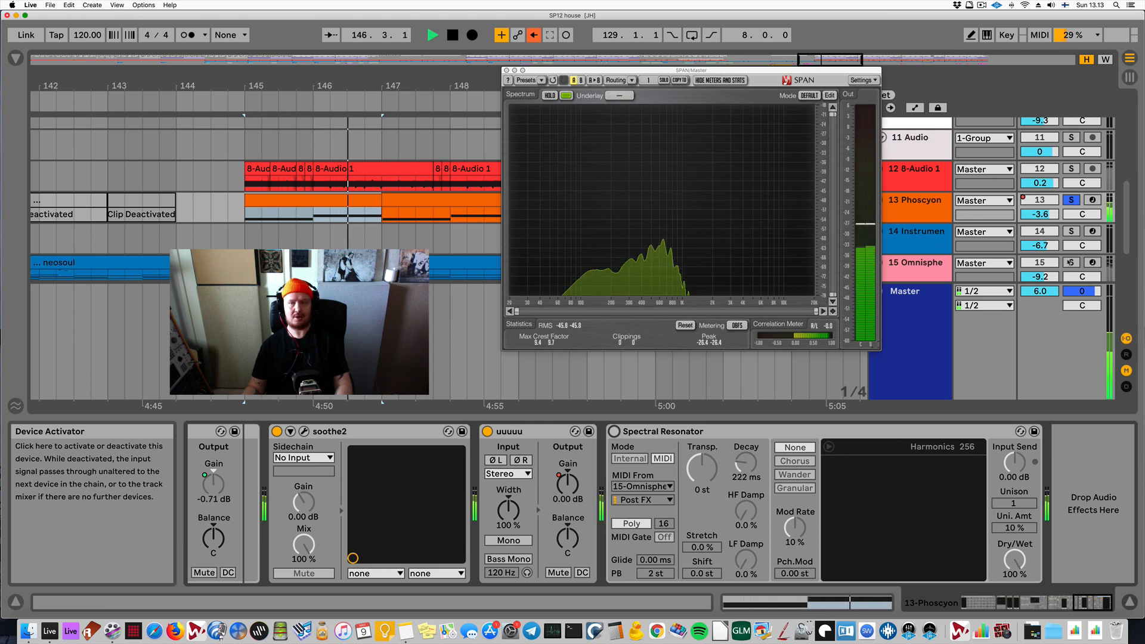
pyautogui.click(1072, 263)
pyautogui.press('space')
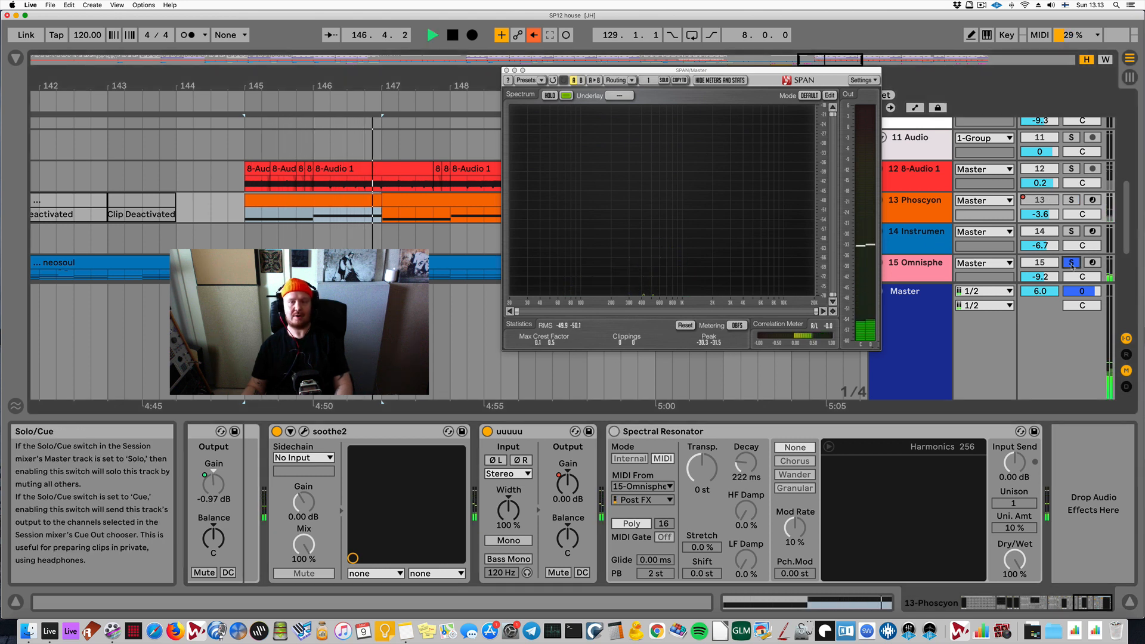
pyautogui.press('space')
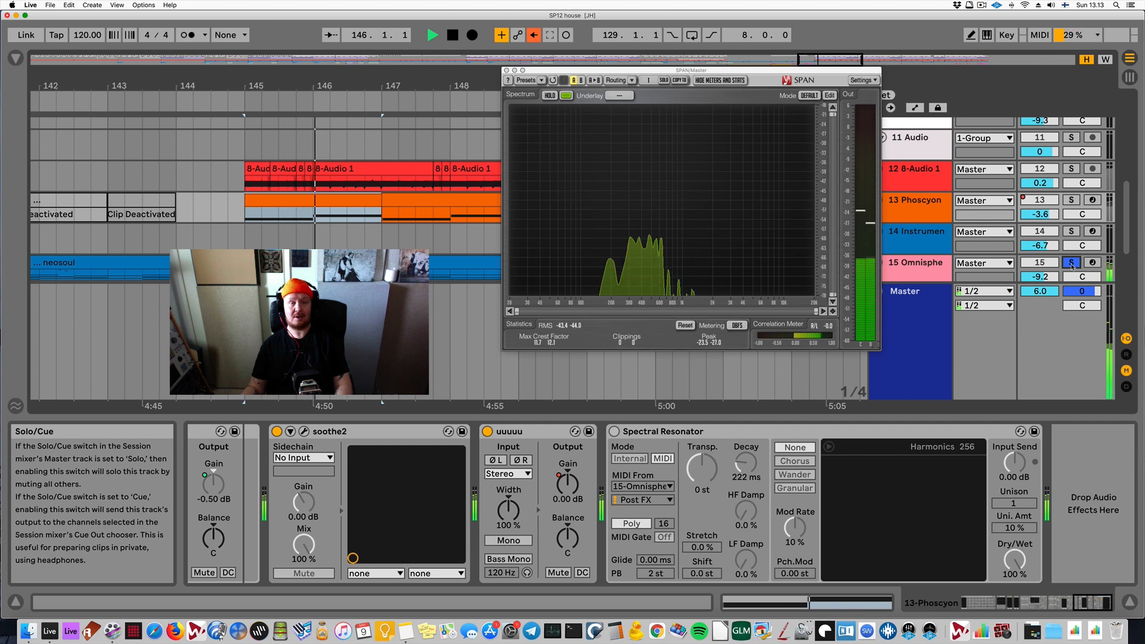
pyautogui.click(1072, 201)
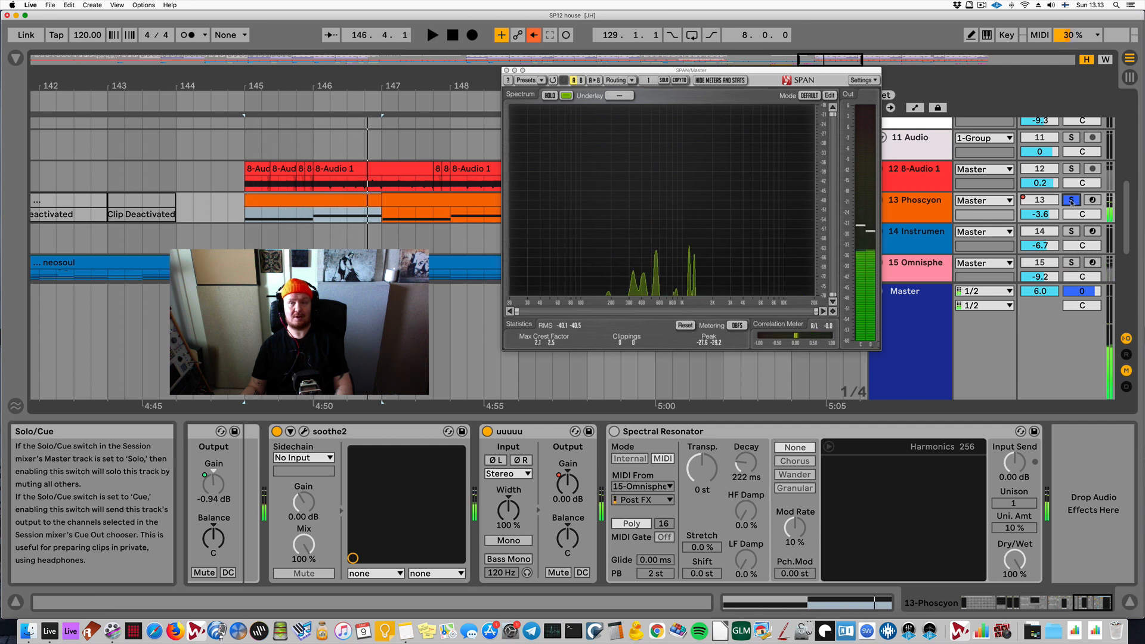
pyautogui.press('space')
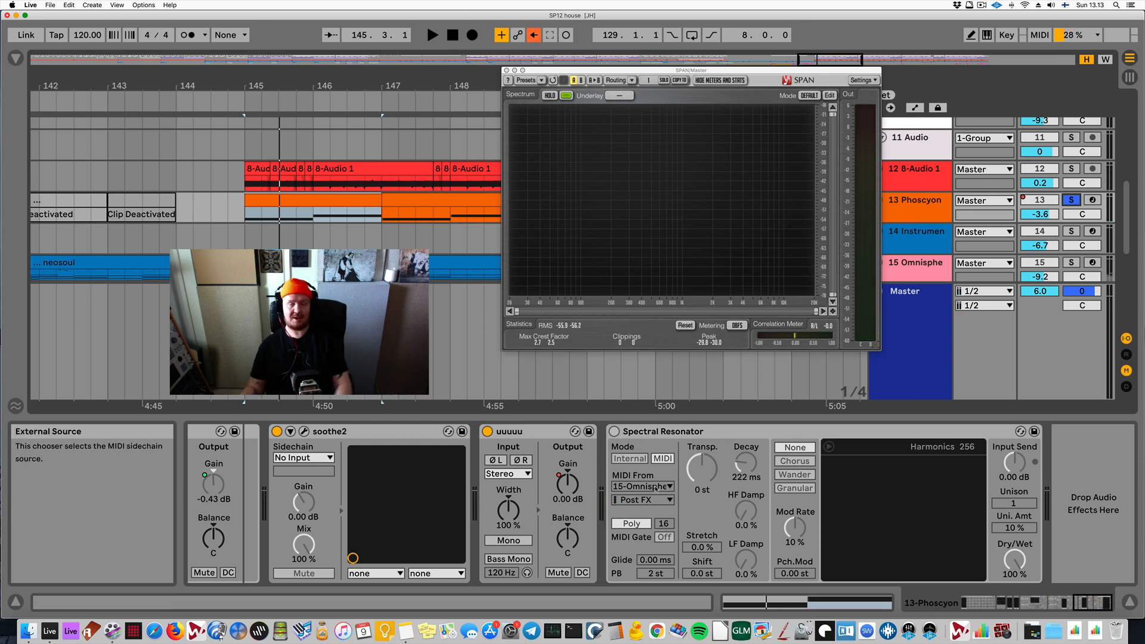
# - Reactivate Spectral Resonator and replay the soloed Phoscyon bass with its resonances following the Omnisphere chords
pyautogui.click(613, 430)
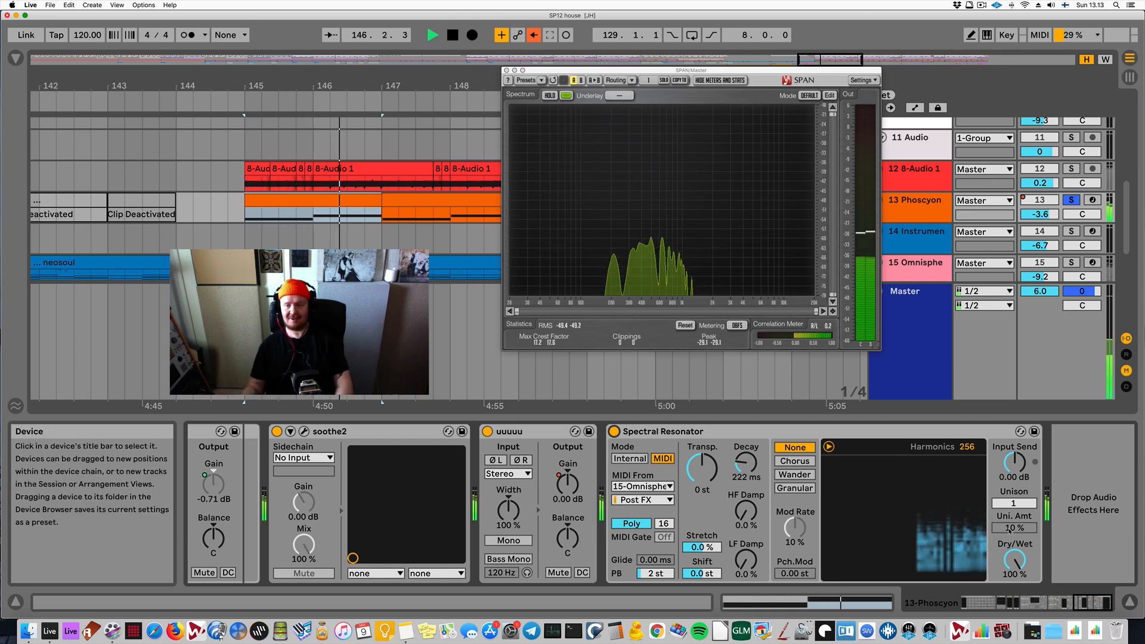
pyautogui.press('space')
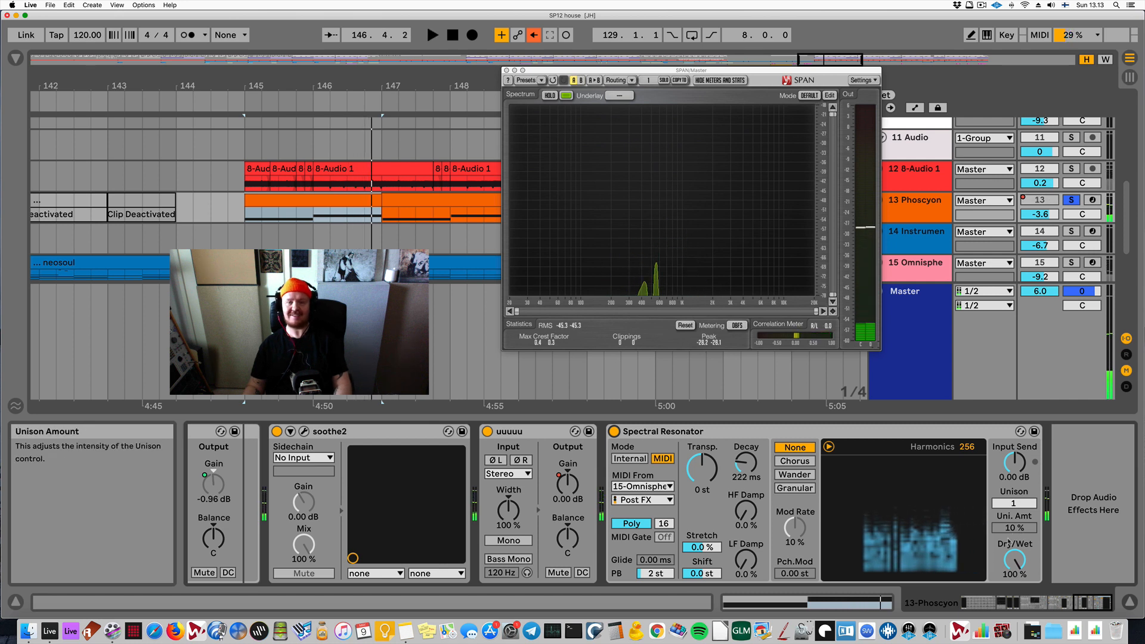
pyautogui.press('space')
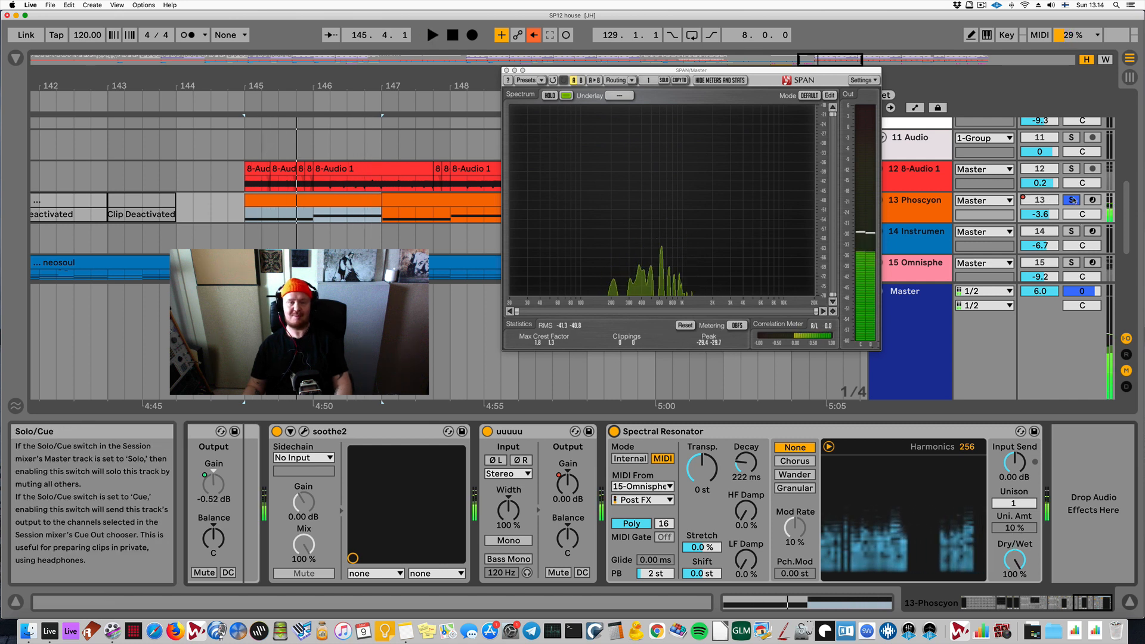
# - Add Omnisphere to the Phoscyon solo and compare both playing with Spectral Resonator off and on, restoring the Phoscyon-only solo
pyautogui.click(1072, 263)
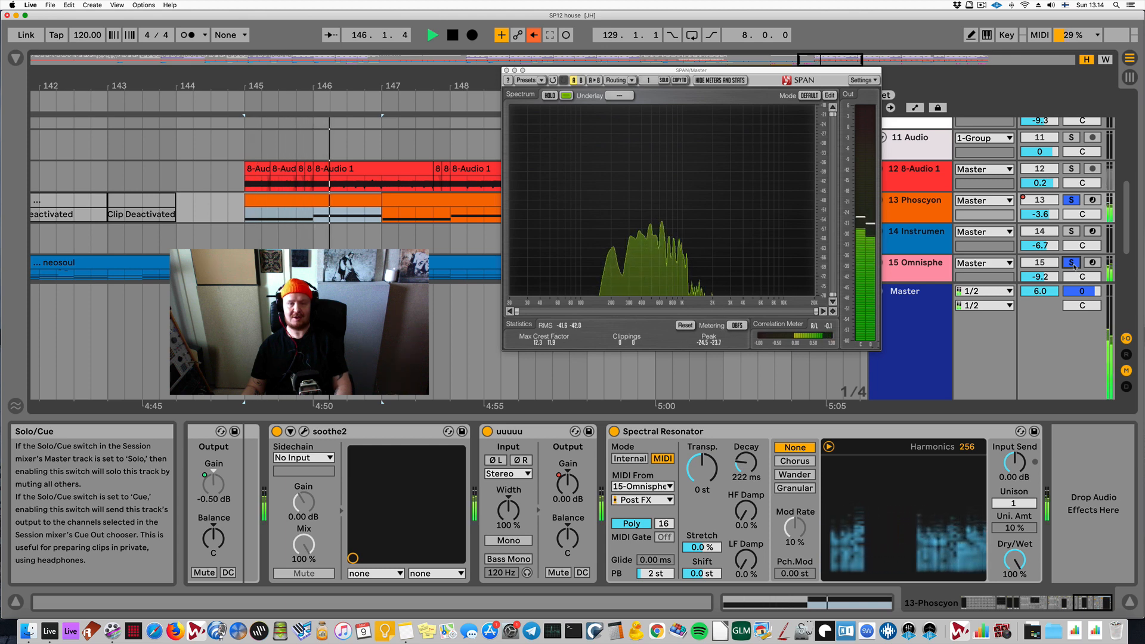
pyautogui.click(614, 432)
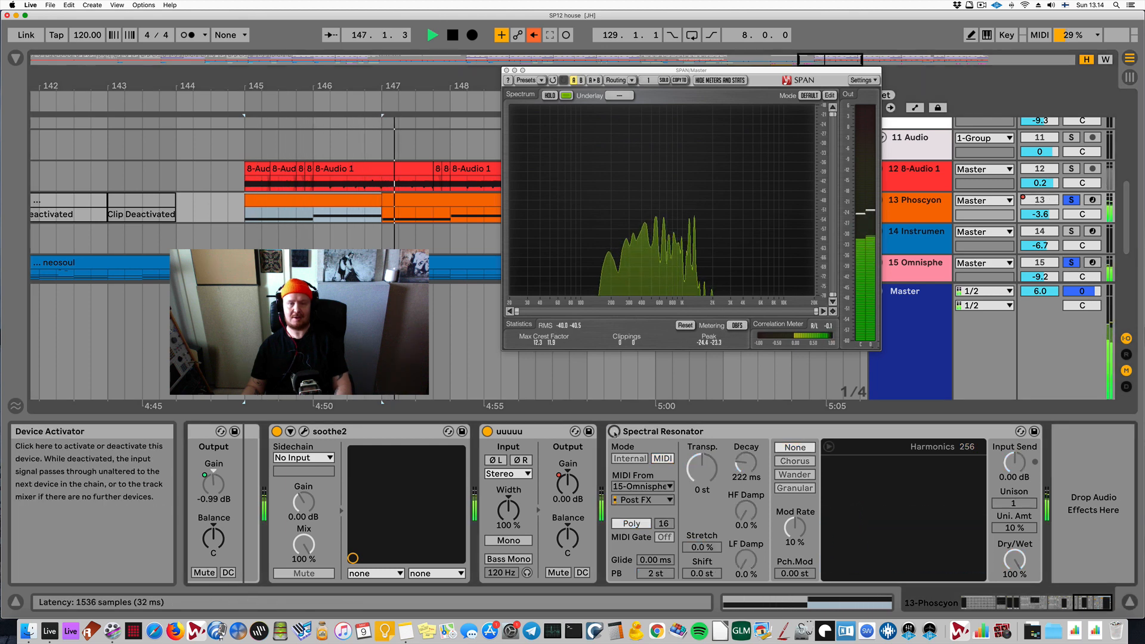
pyautogui.click(614, 432)
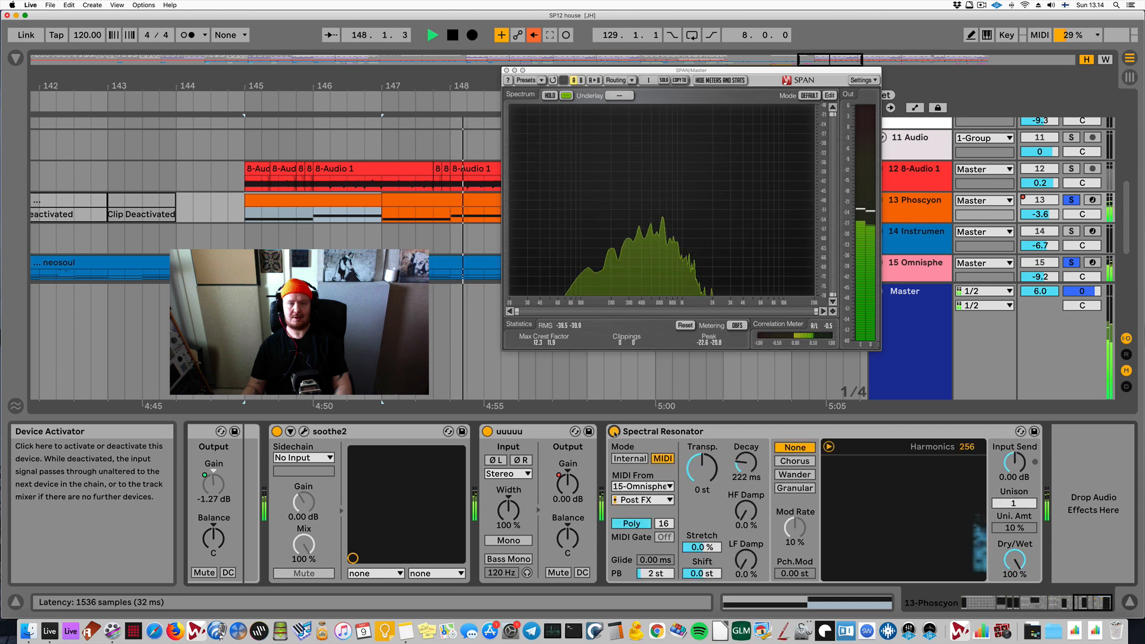
pyautogui.press('space')
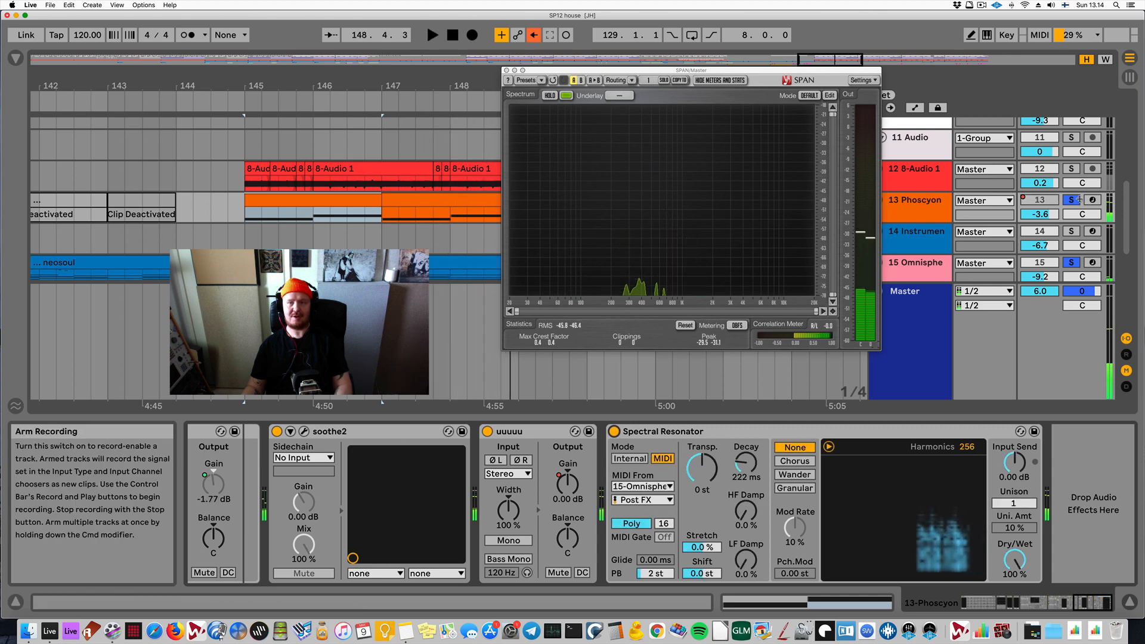
pyautogui.press('space')
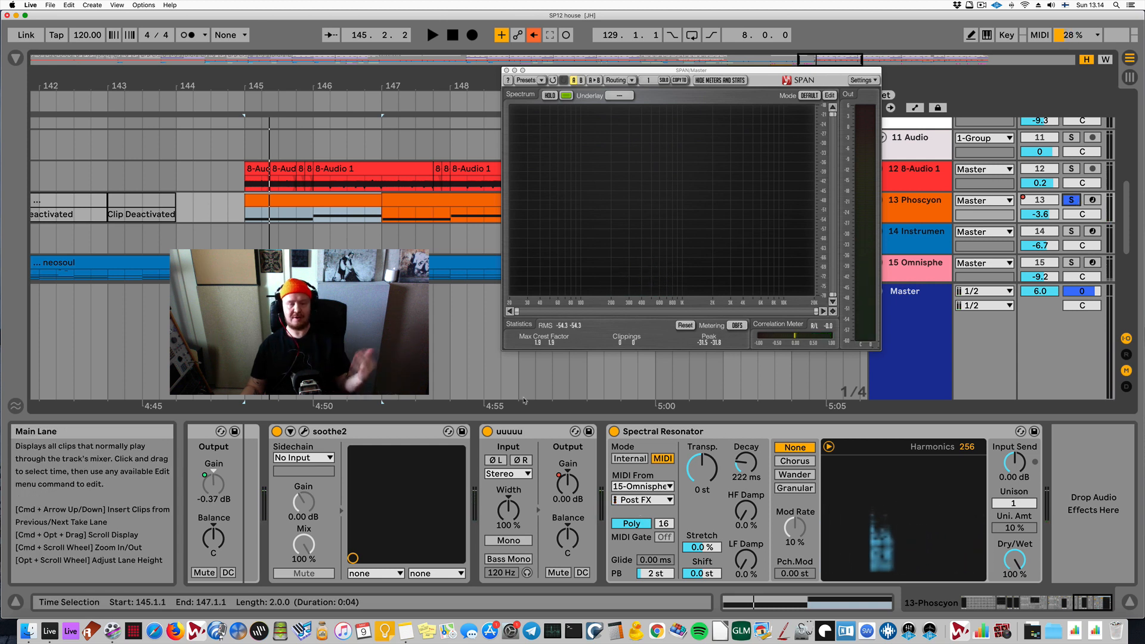
# - Close the SPAN window and paste Spectral Resonator from the Phoscyon track onto the soloed 1 Group drum track, after UAD Pultec
pyautogui.click(506, 70)
pyautogui.scroll(10, 509, 174)
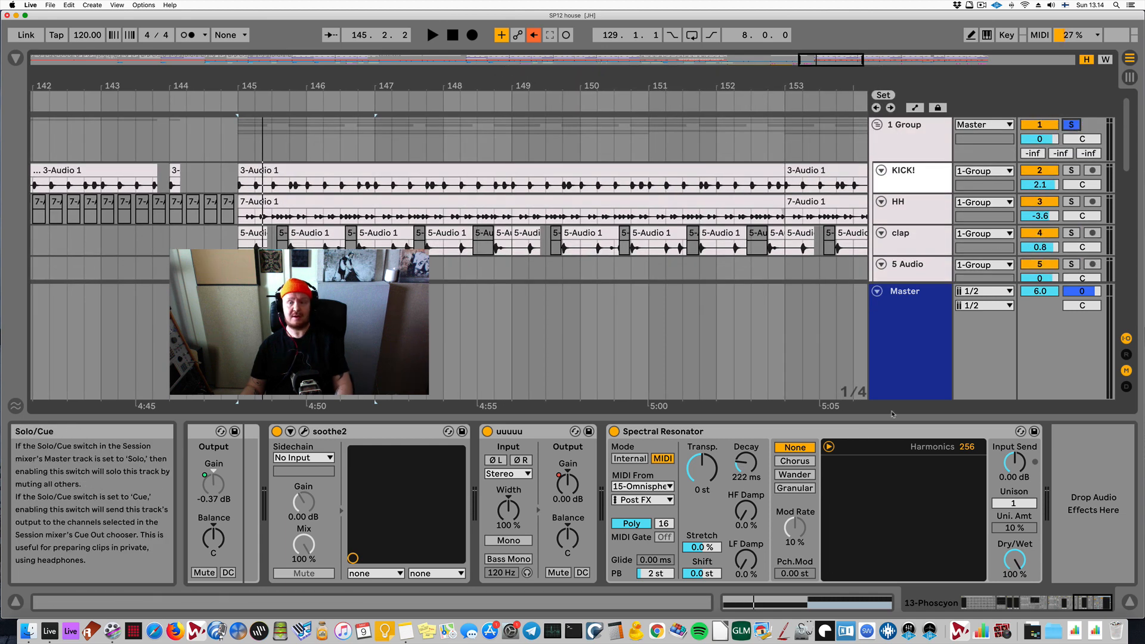
pyautogui.click(723, 434)
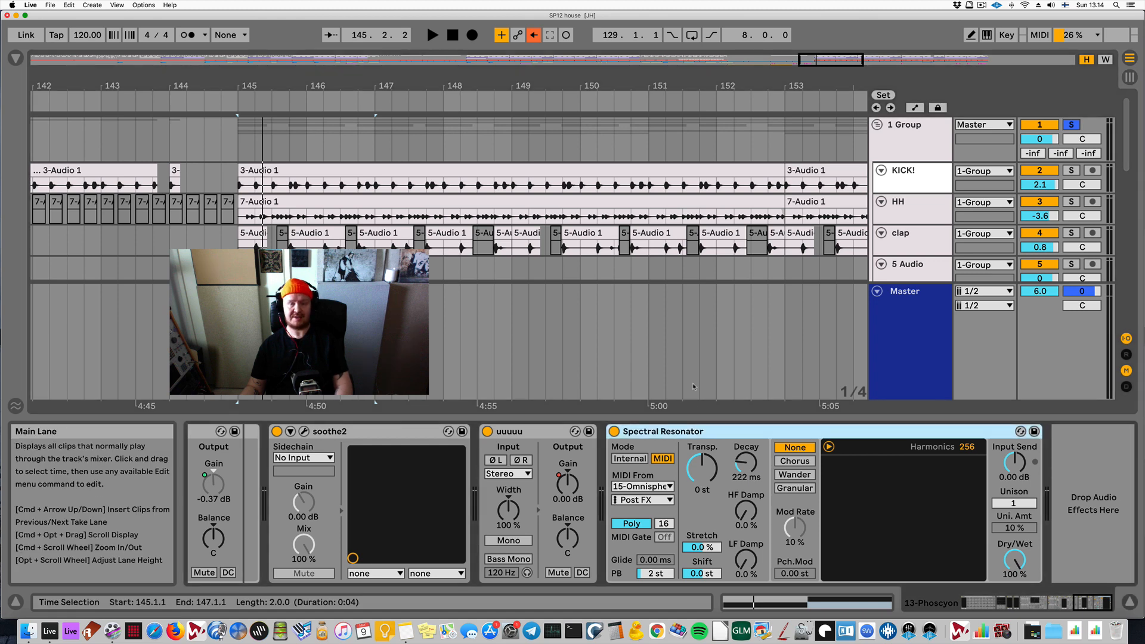
pyautogui.scroll(-5, 636, 245)
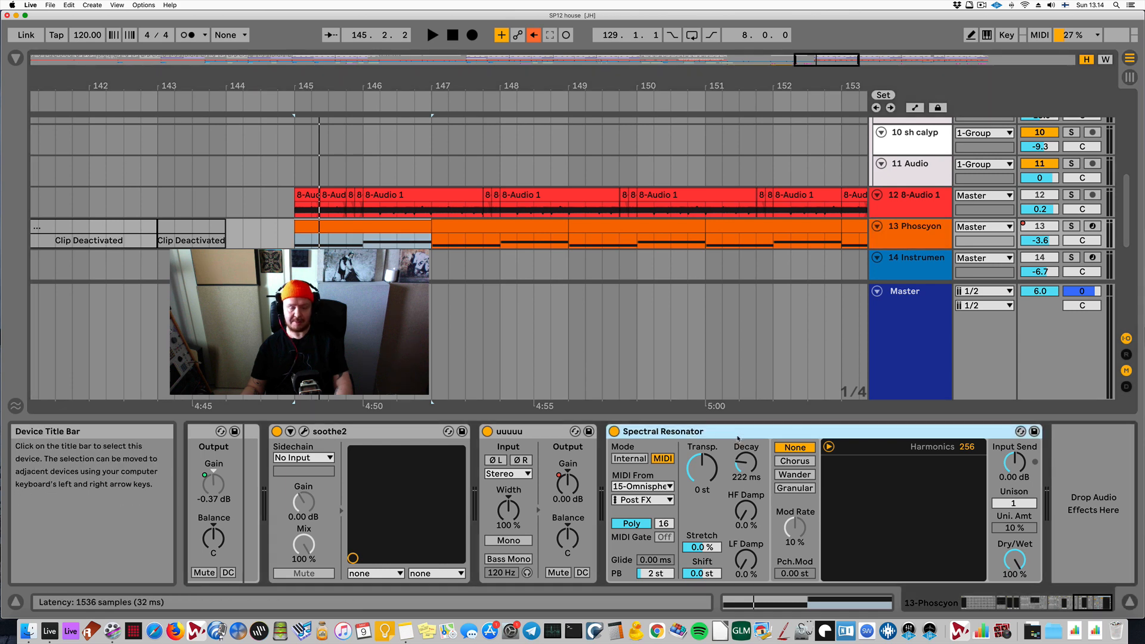
pyautogui.scroll(5, 823, 269)
pyautogui.click(924, 154)
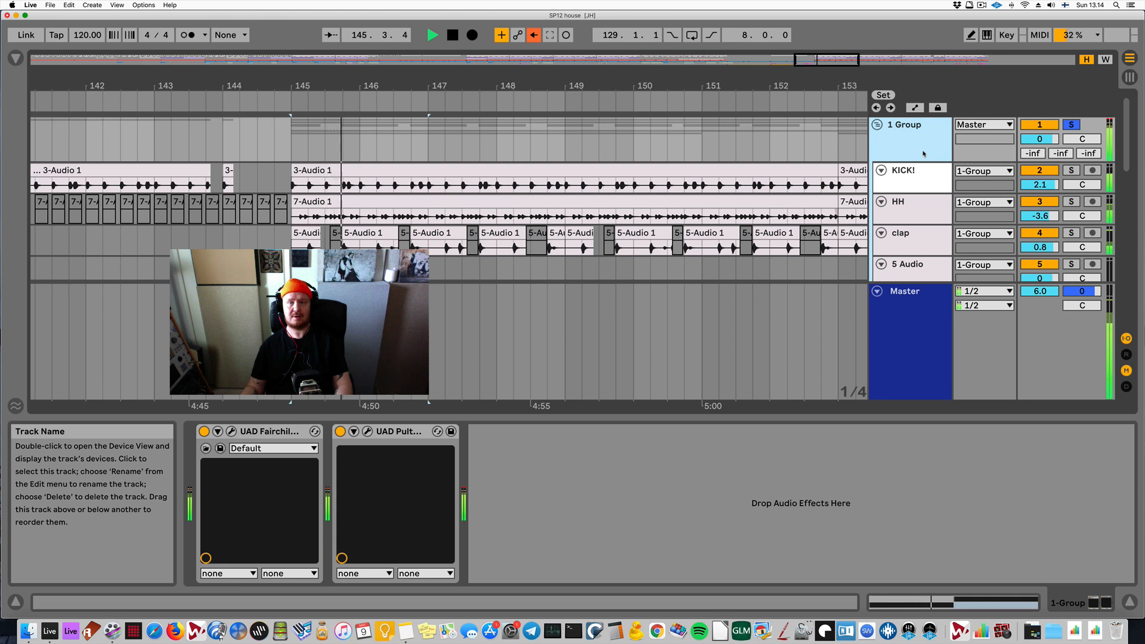
pyautogui.click(687, 468)
pyautogui.press('super+z')
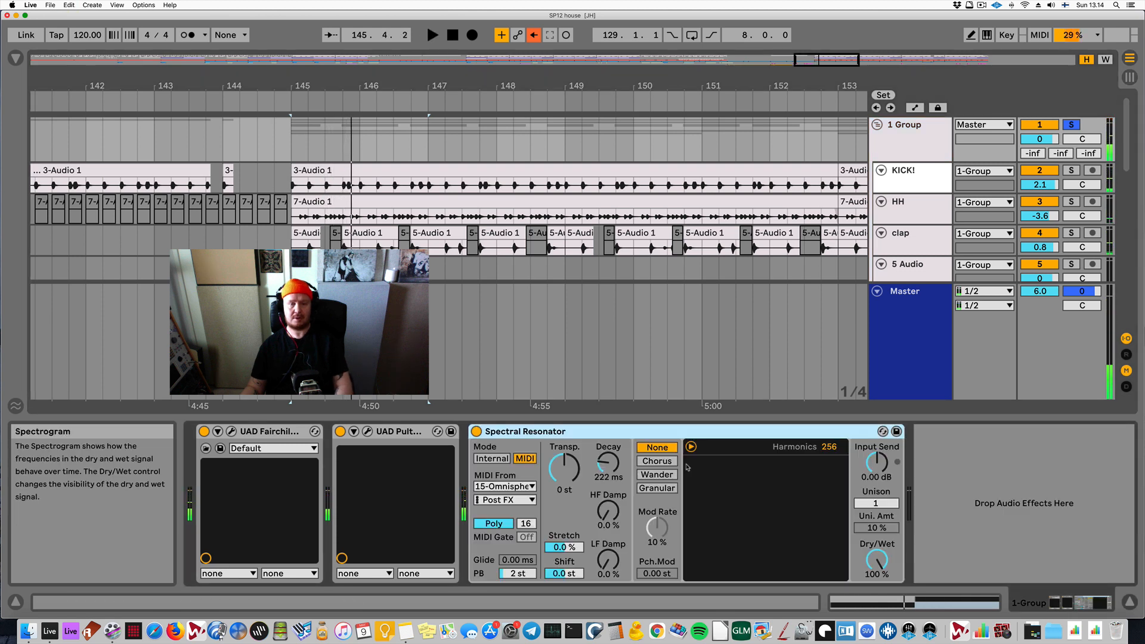
# - Play the drum group through Spectral Resonator, unsolo it, and compare the full mix with the device off and on
pyautogui.press('space')
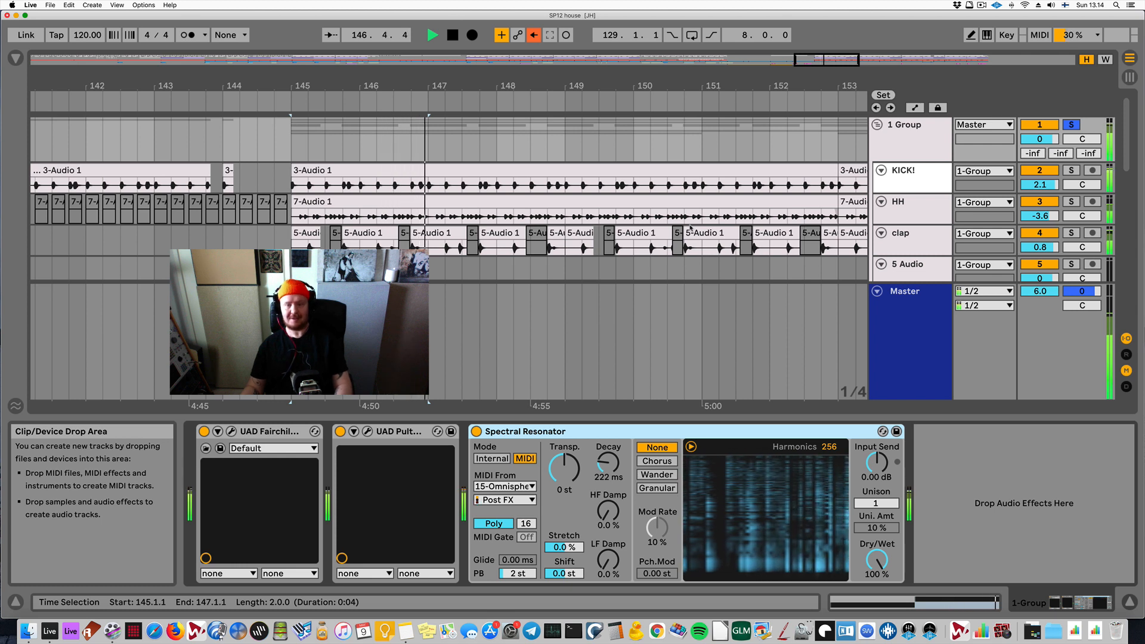
pyautogui.press('space')
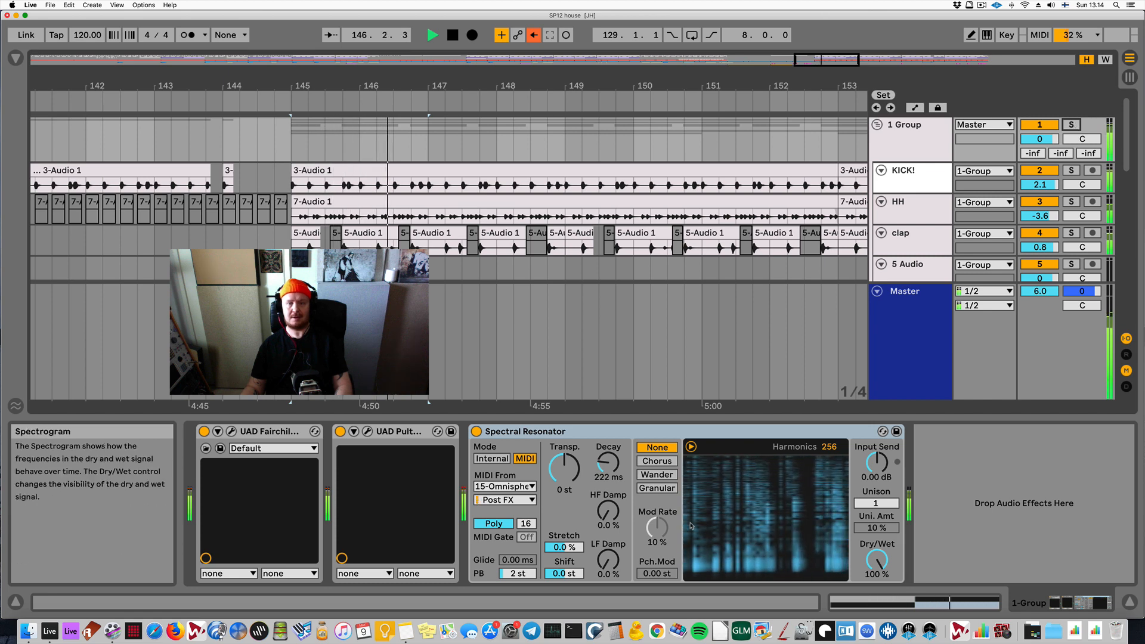
pyautogui.click(478, 433)
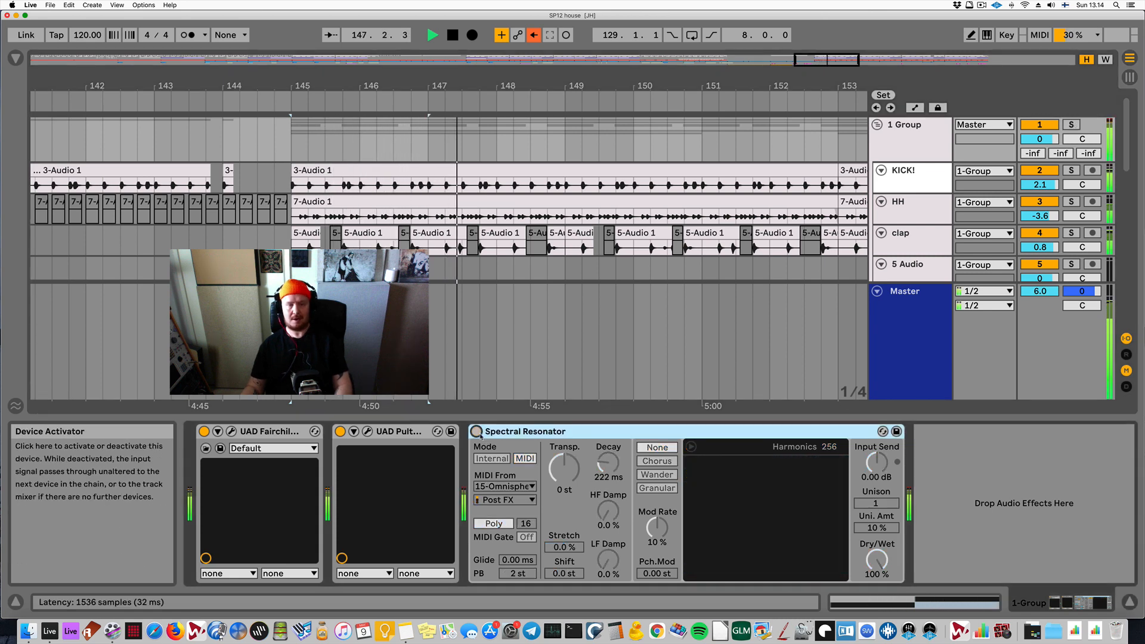
pyautogui.click(477, 433)
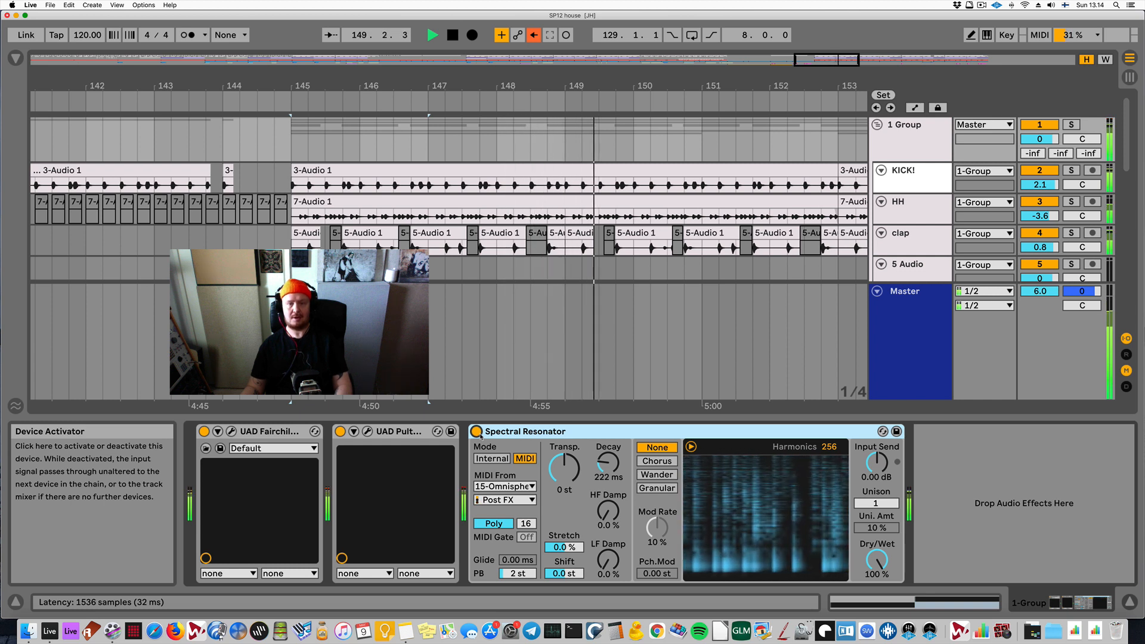
pyautogui.click(477, 433)
pyautogui.click(478, 432)
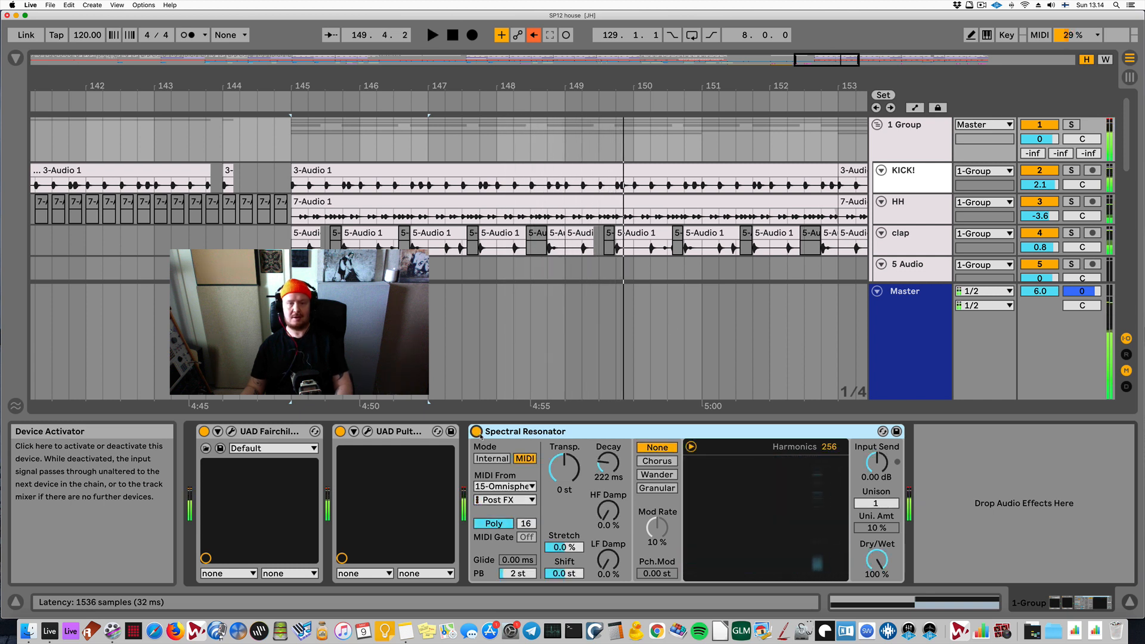
# - Solo the 1 Group track and sweep Spectral Resonator's Dry/Wet down and back up to 100 % while the drums play
pyautogui.click(936, 144)
pyautogui.press('s')
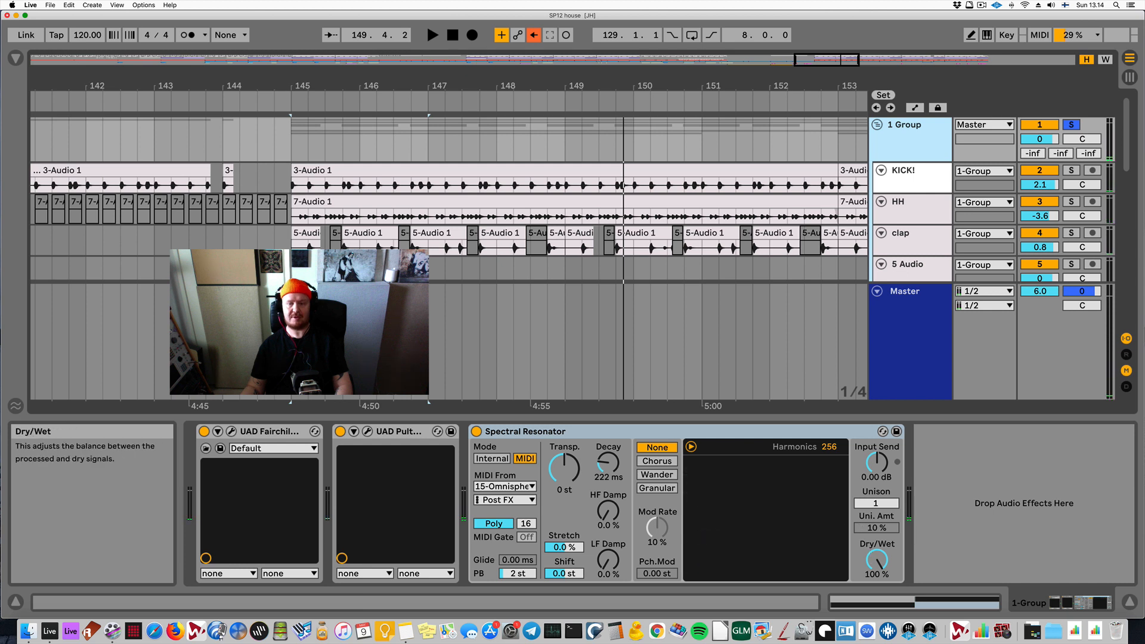
pyautogui.press('space')
pyautogui.moveTo(876, 560); pyautogui.dragTo(876, 495)
pyautogui.press('space')
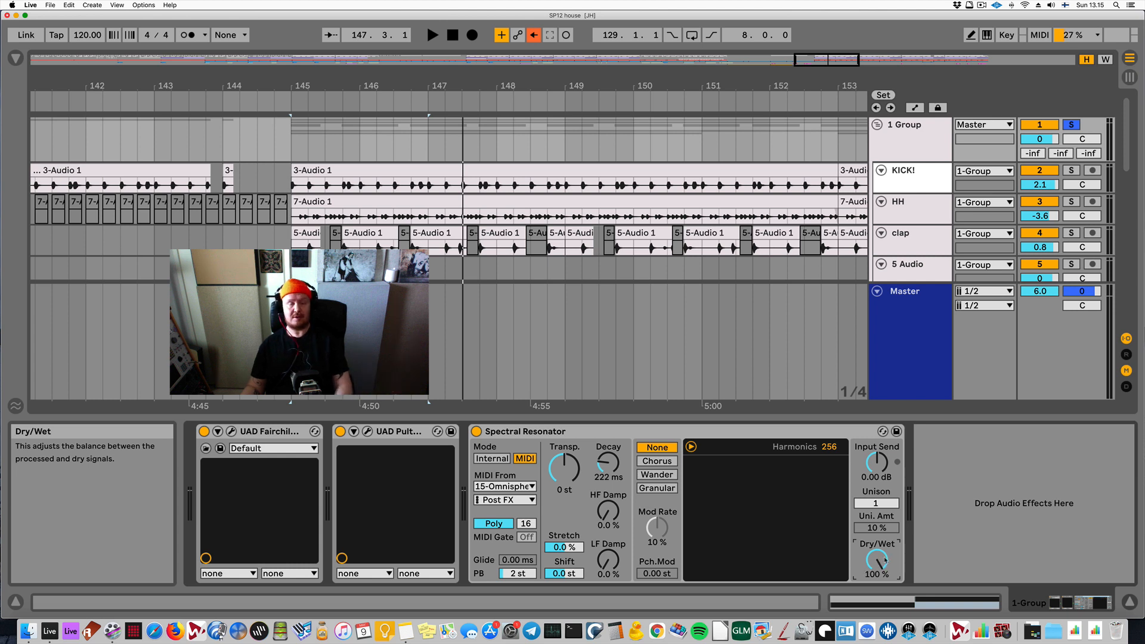
pyautogui.press('space')
pyautogui.moveTo(886, 559); pyautogui.dragTo(886, 643)
pyautogui.moveTo(877, 559); pyautogui.dragTo(877, 442)
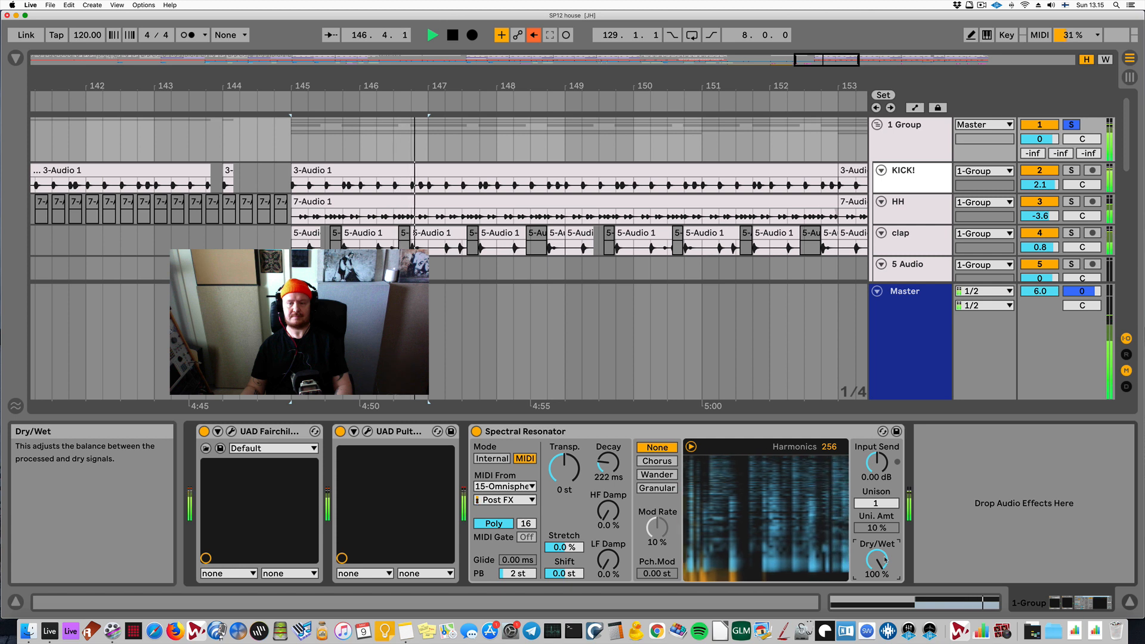